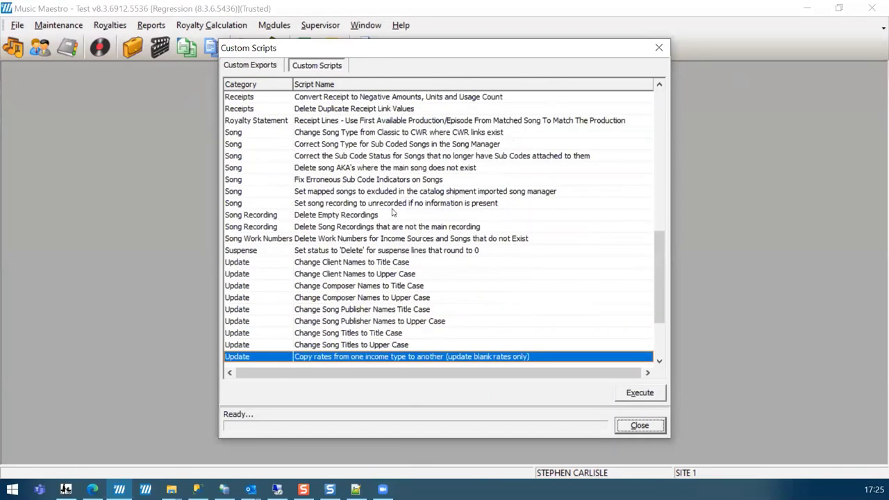
Locate the custom script that deletes illegal characters from The Mechanical Licensing Collective JSON catalog export fields, and close the script list
key("Page_Down")
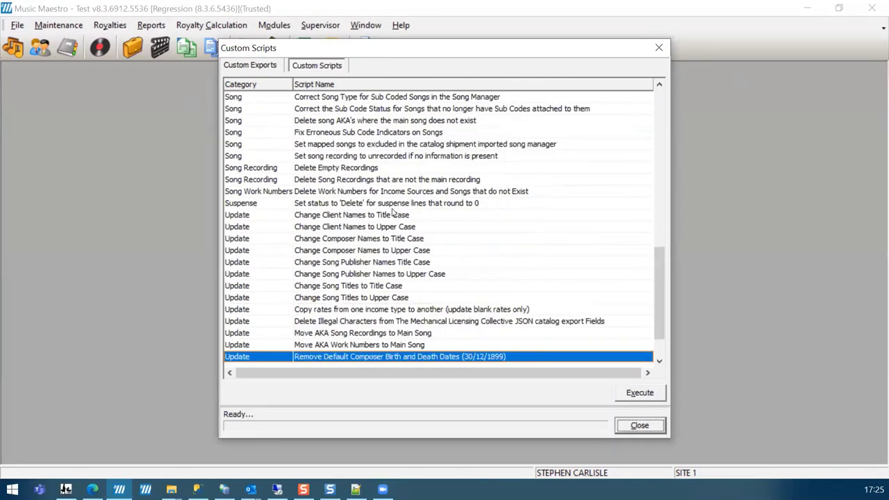
key("Down")
key("Down")
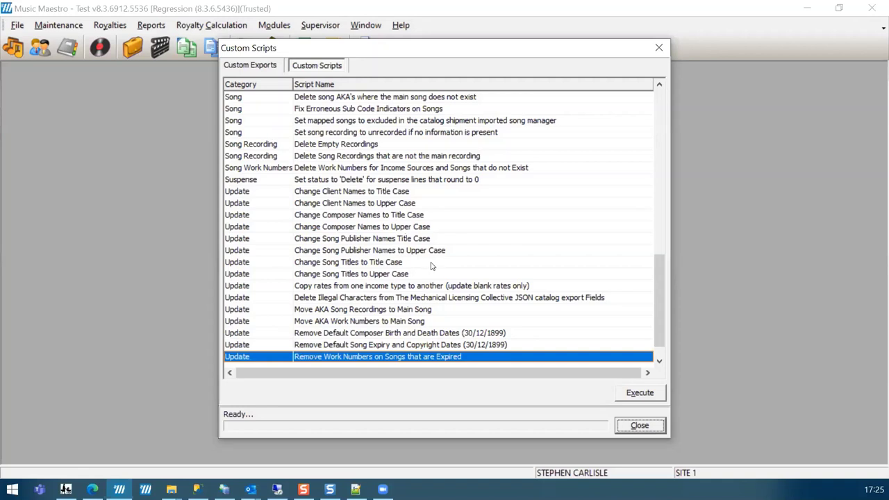
left_click(398, 302)
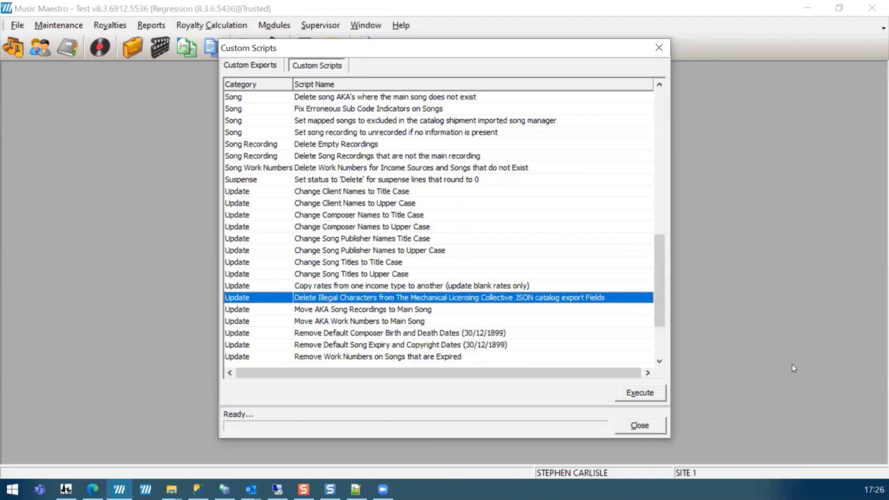
left_click(649, 428)
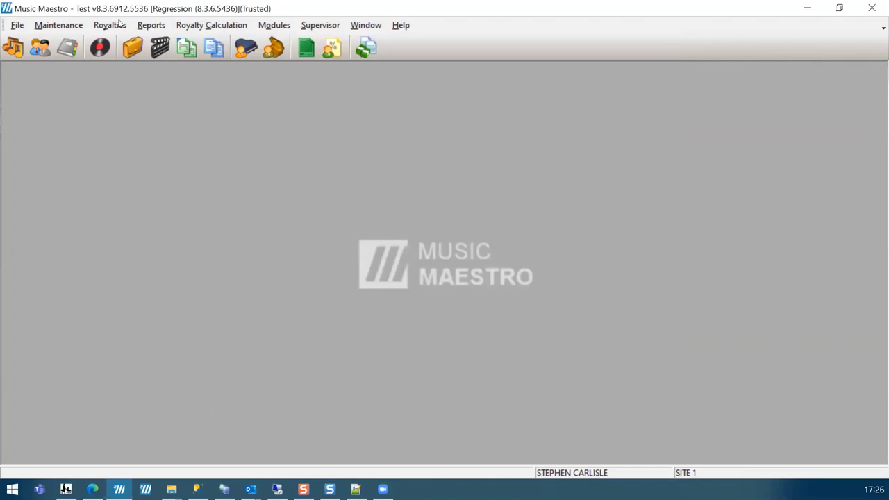
Open the Sources of Income Manager and review the CWR society setting of the HFA source without changing it
left_click(80, 27)
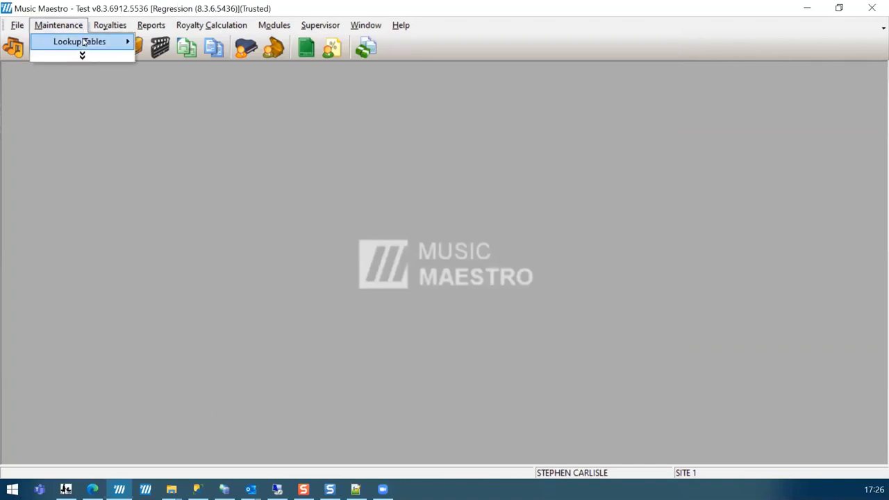
mouse_move(84, 42)
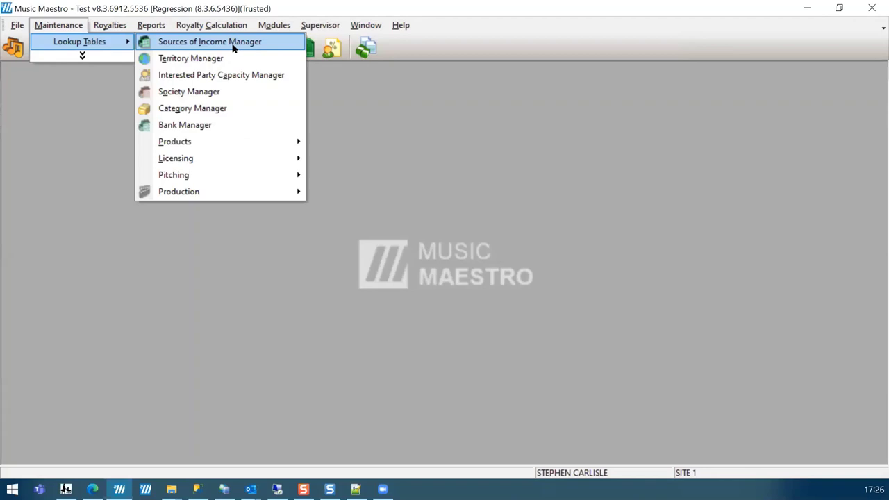
left_click(208, 42)
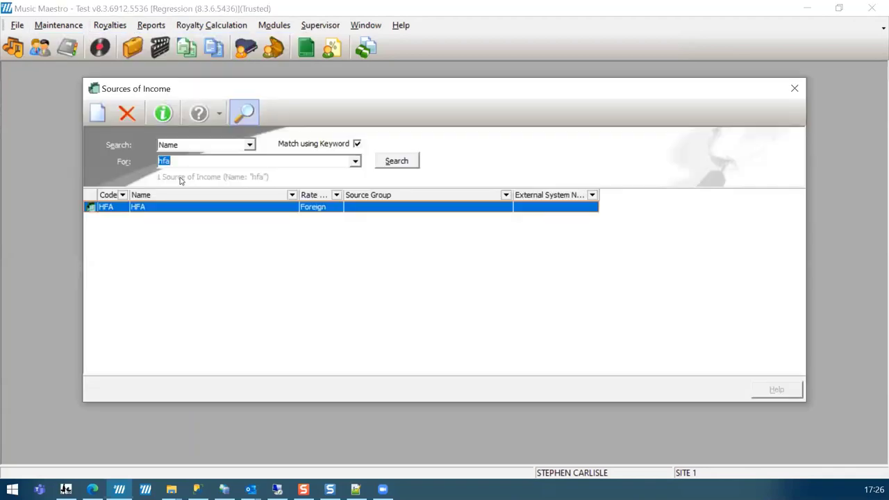
left_click(161, 115)
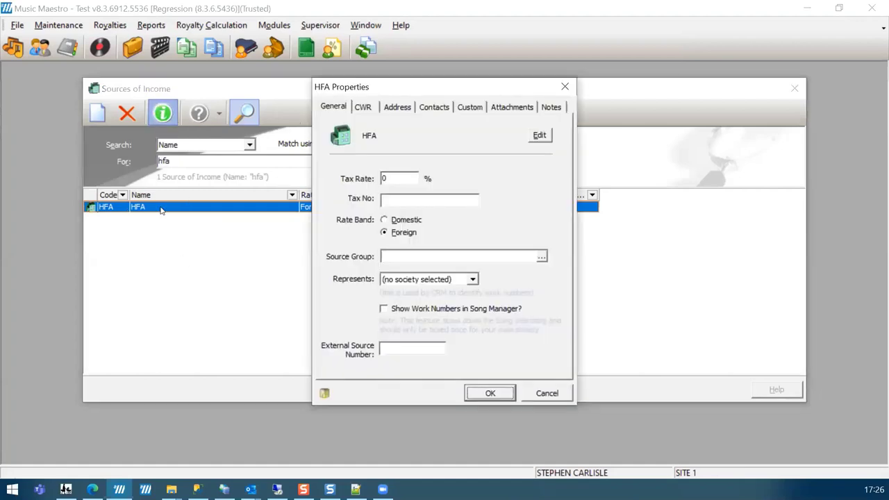
left_click(363, 109)
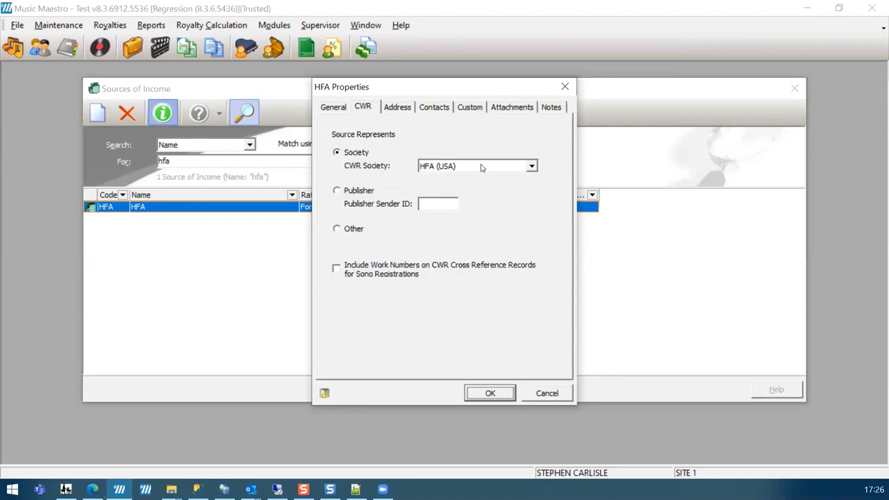
left_click(546, 393)
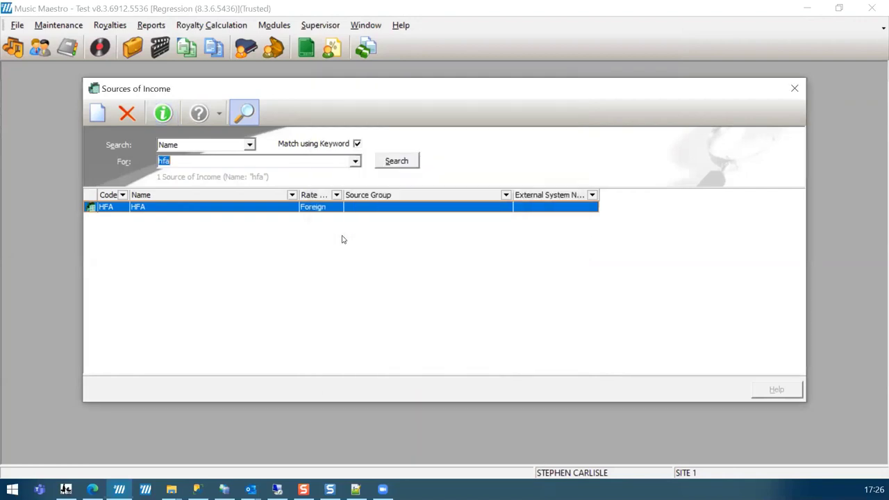
Search the sources of income for "harry" and review the Harry Fox record's CWR settings and its available record commands
type("harry")
key("Escape")
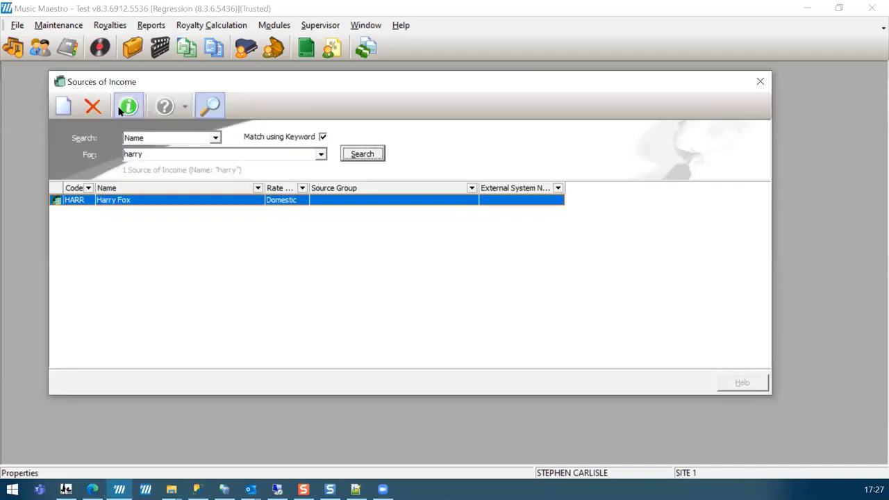
left_click(128, 106)
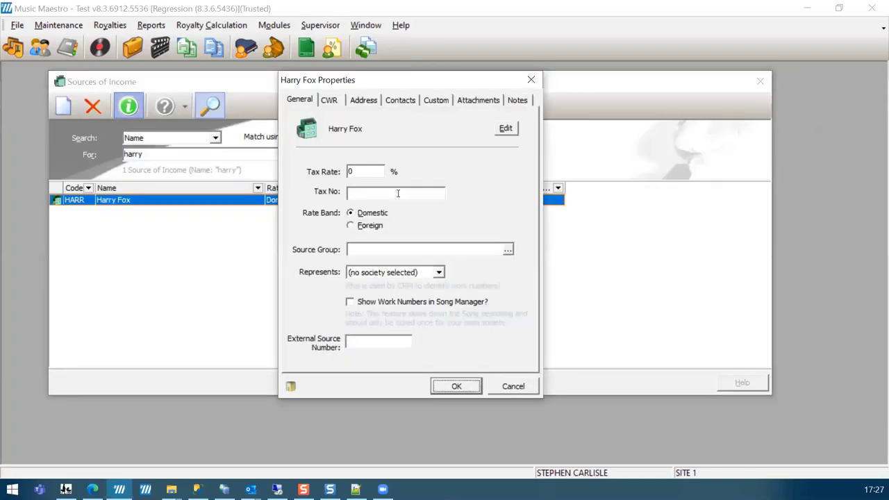
left_click(336, 101)
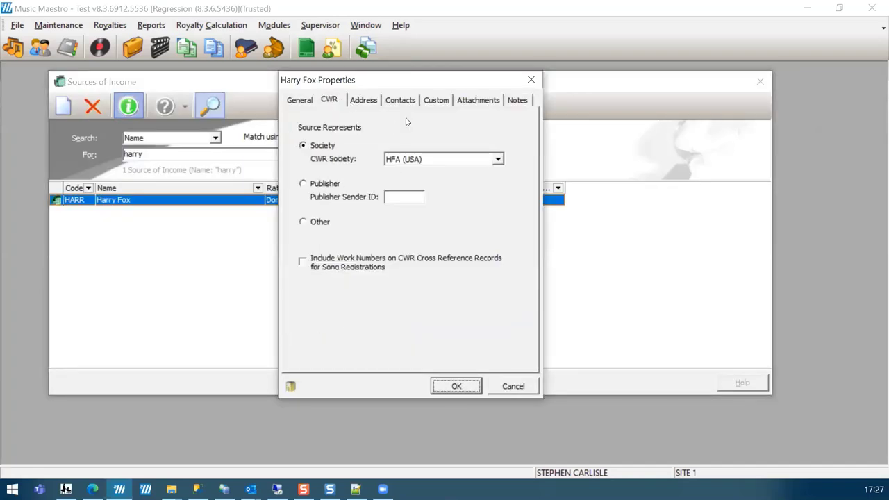
left_click(513, 386)
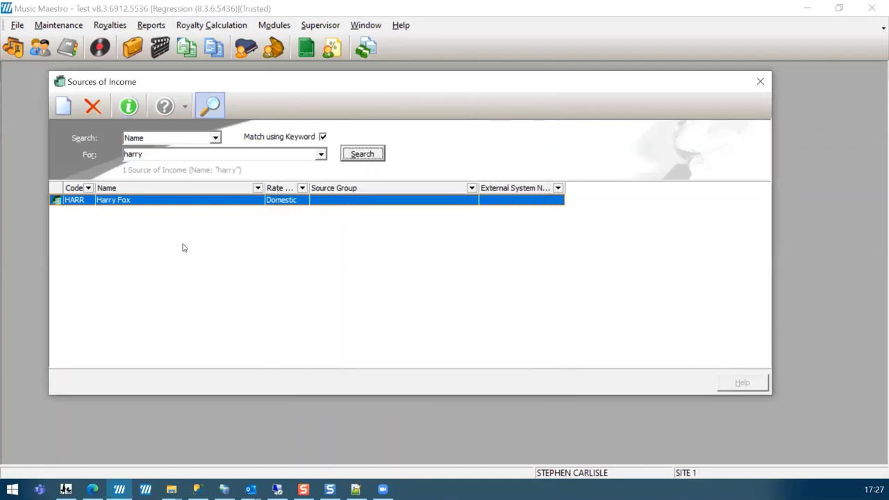
right_click(179, 203)
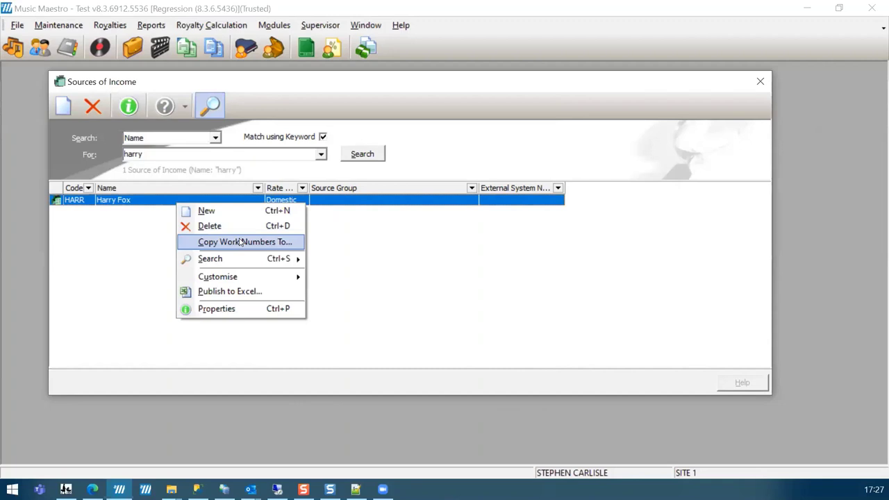
left_click(101, 244)
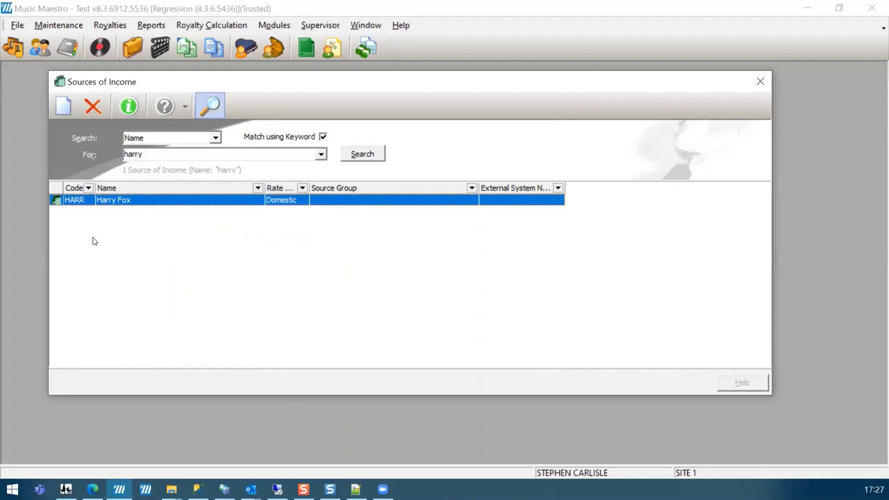
Search the sources of income for "ascap", review the ASCAP record's CWR society setting, and close the manager
double_click(155, 155)
type("asca")
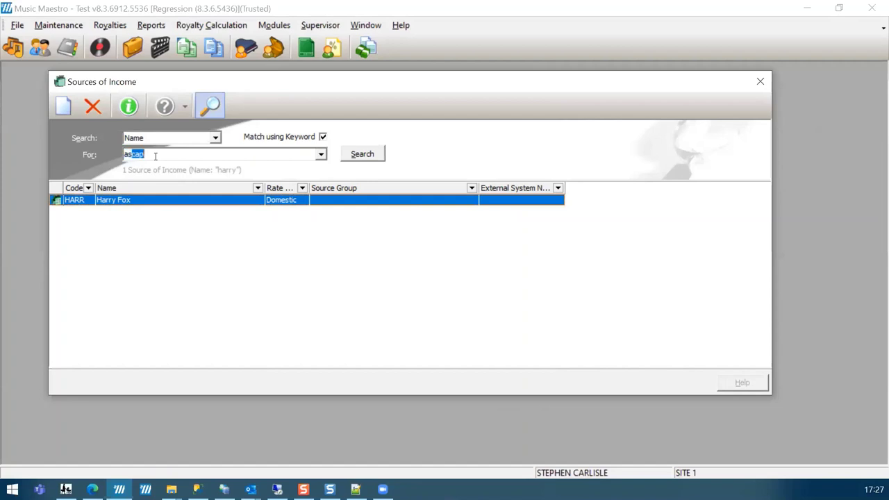
type("p")
key("Return")
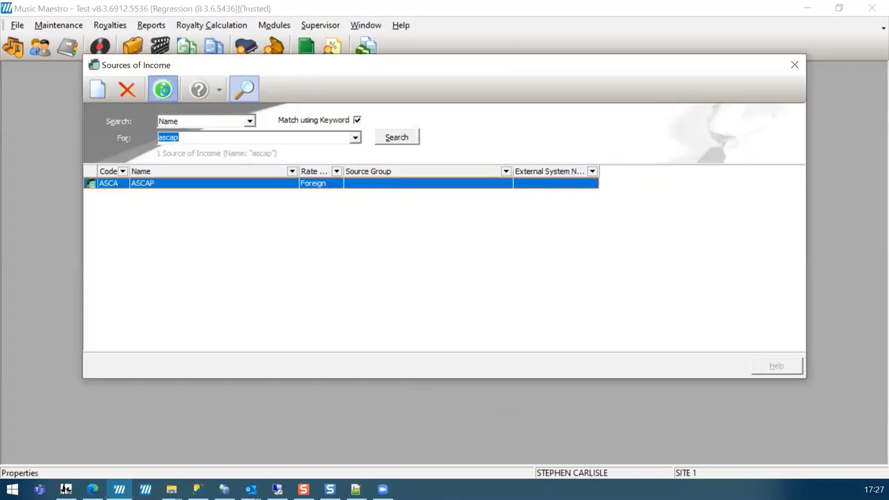
left_click(163, 89)
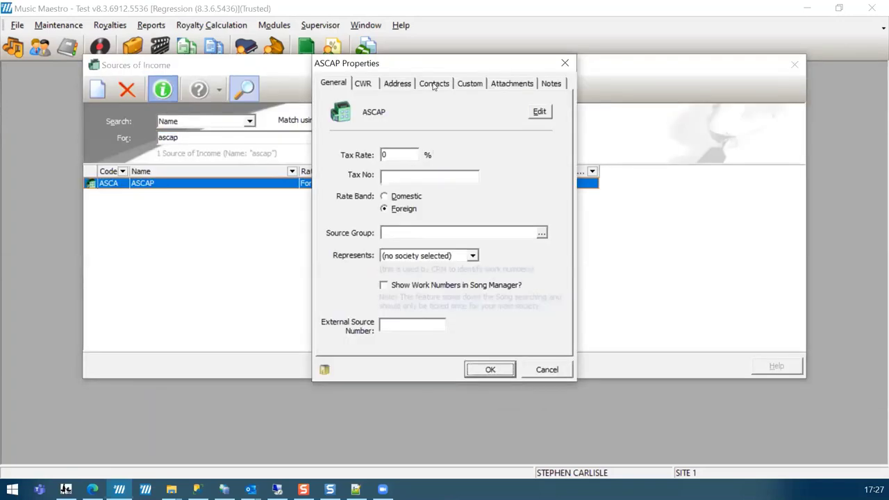
left_click(368, 86)
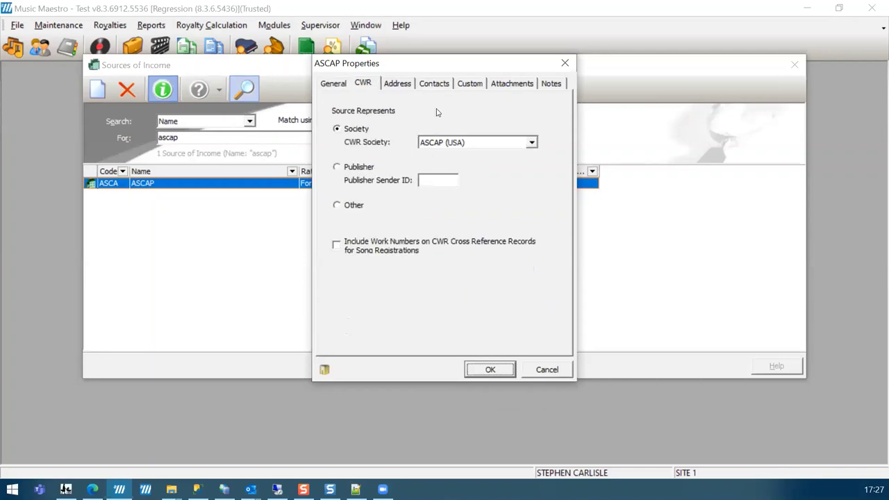
left_click(556, 370)
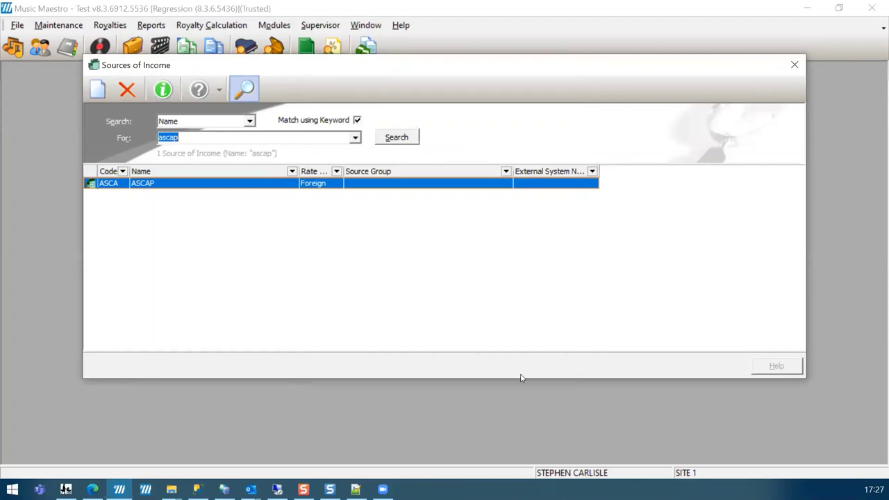
left_click(795, 65)
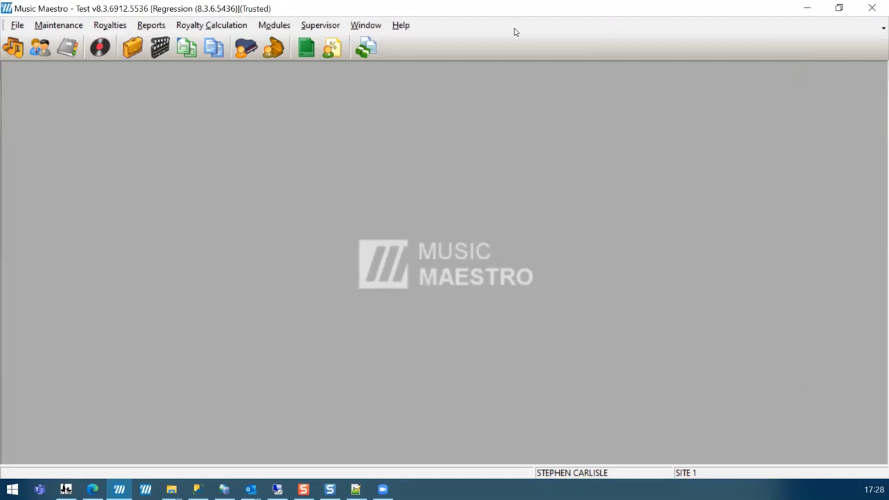
Open the Bulk Amendments profiles and show the definitions of the "MLC for demo" profile
left_click(271, 27)
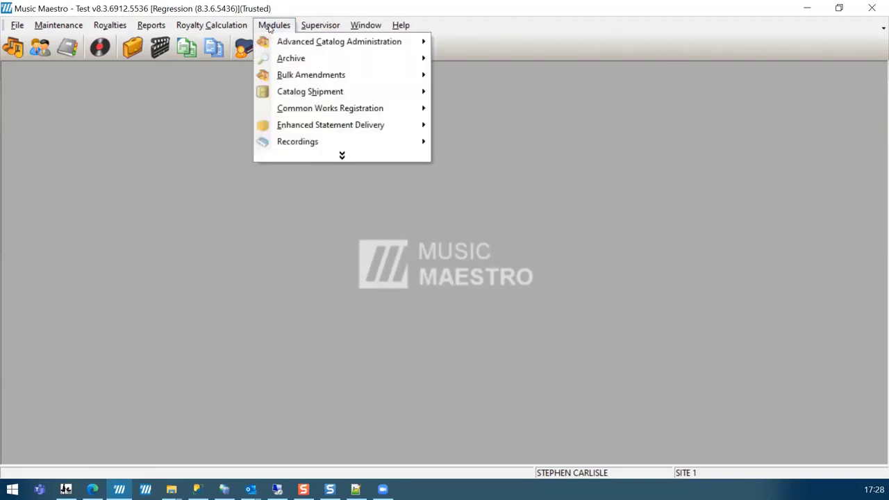
mouse_move(338, 75)
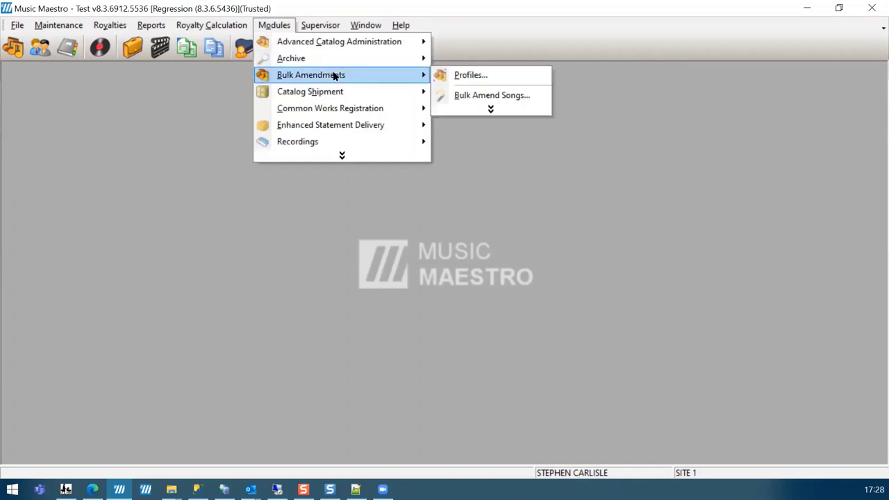
left_click(470, 75)
left_click(316, 167)
left_click_drag(274, 96, 283, 91)
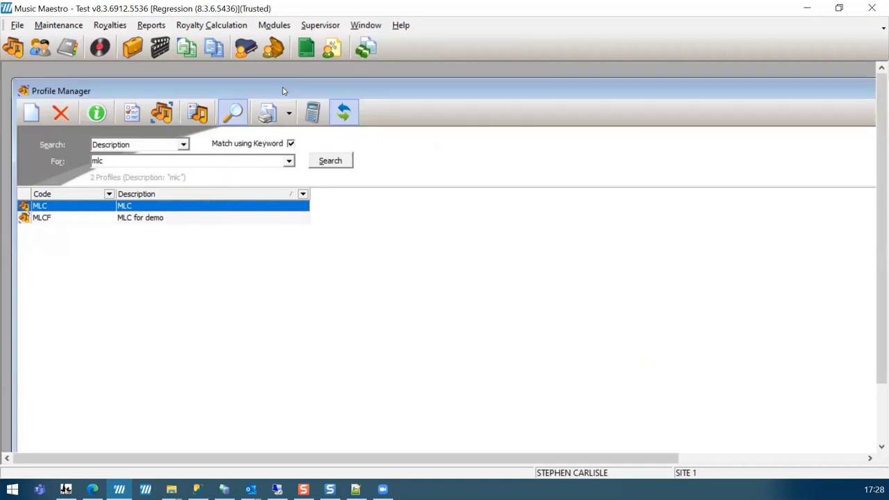
left_click(165, 220)
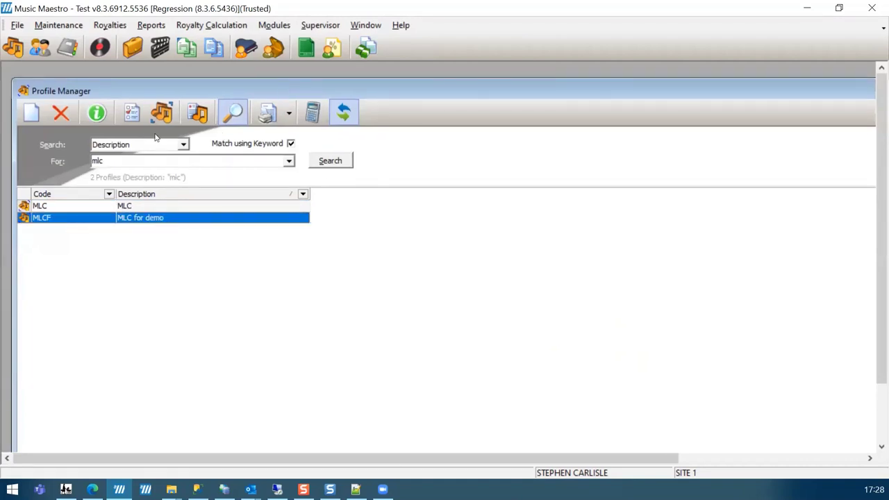
left_click(136, 117)
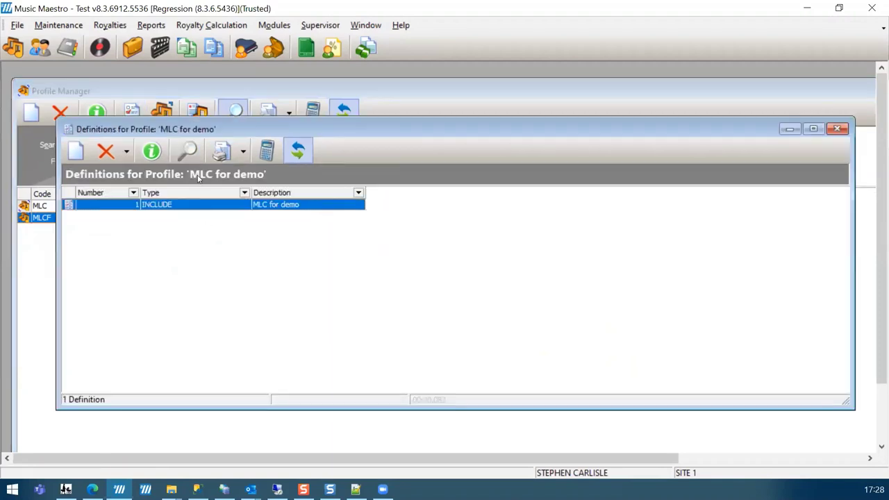
Examine the definition's song inclusion criteria, including the Song Income Status options, and close the definitions without saving changes
left_click(153, 152)
left_click(470, 262)
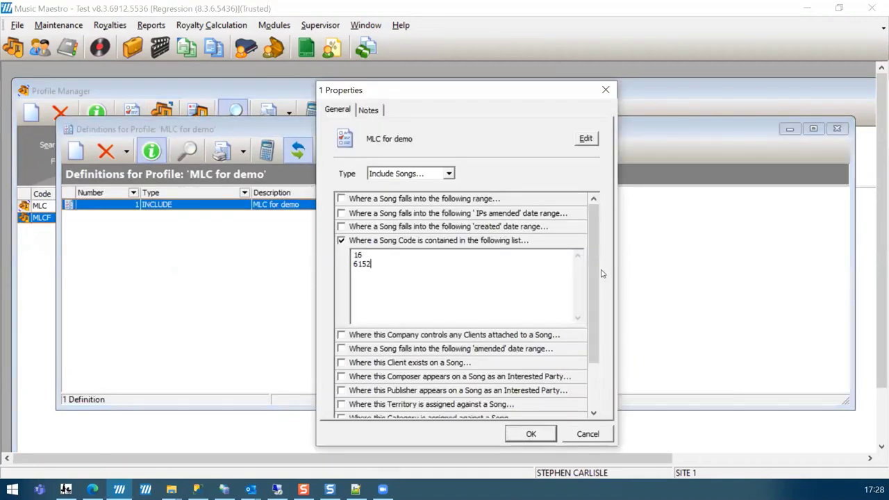
scroll(590, 285, "down", 3)
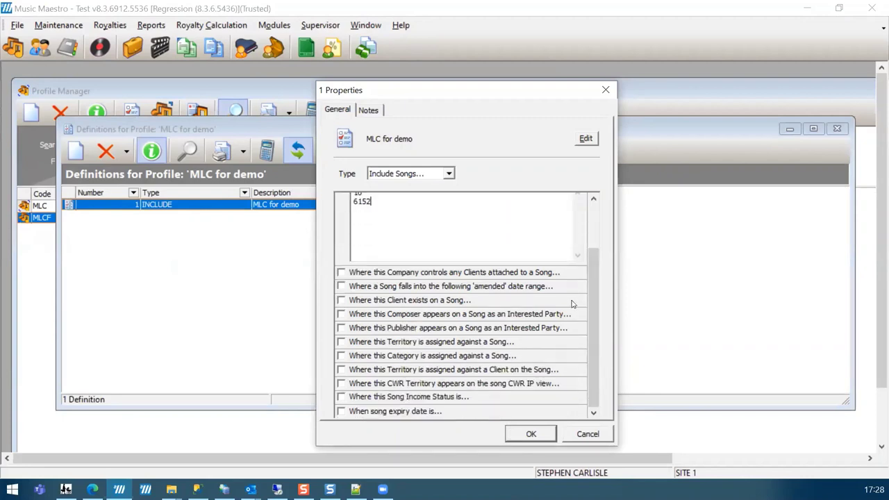
left_click(341, 397)
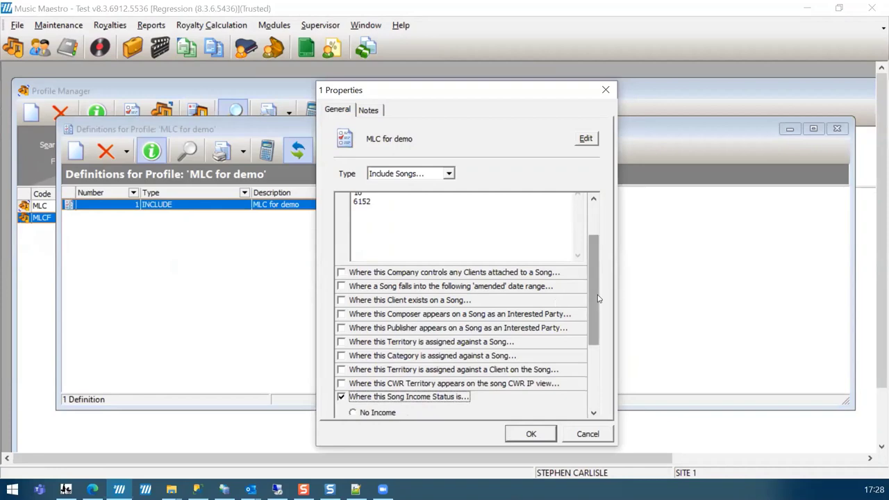
left_click_drag(595, 300, 592, 363)
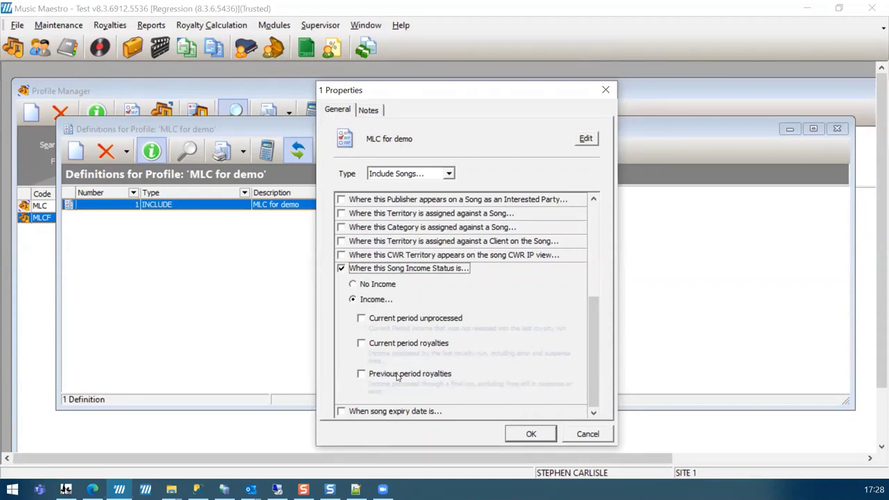
left_click(601, 434)
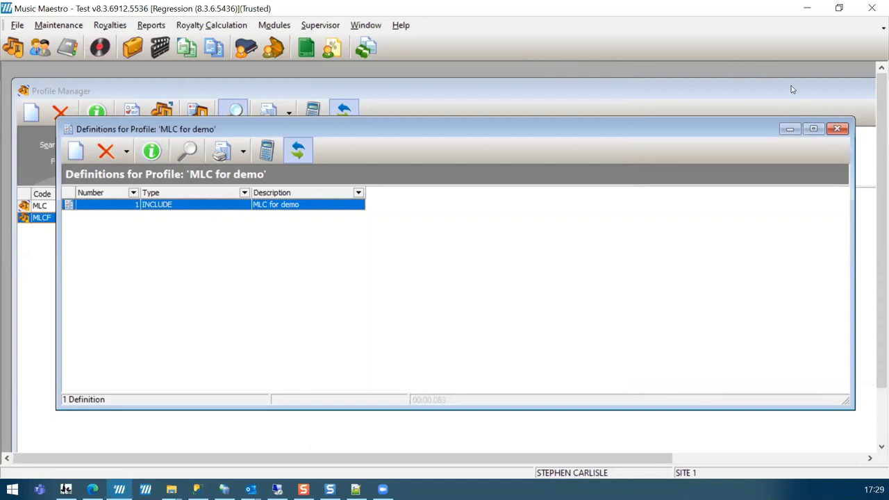
left_click(837, 130)
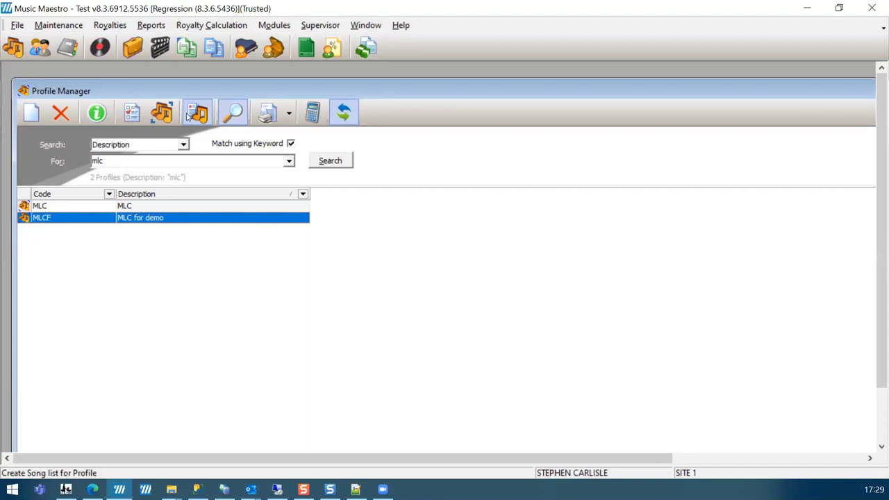
Open the profile's song list and inspect the USA territory in the CWR interested parties of the song "Signal Fire"
left_click(160, 115)
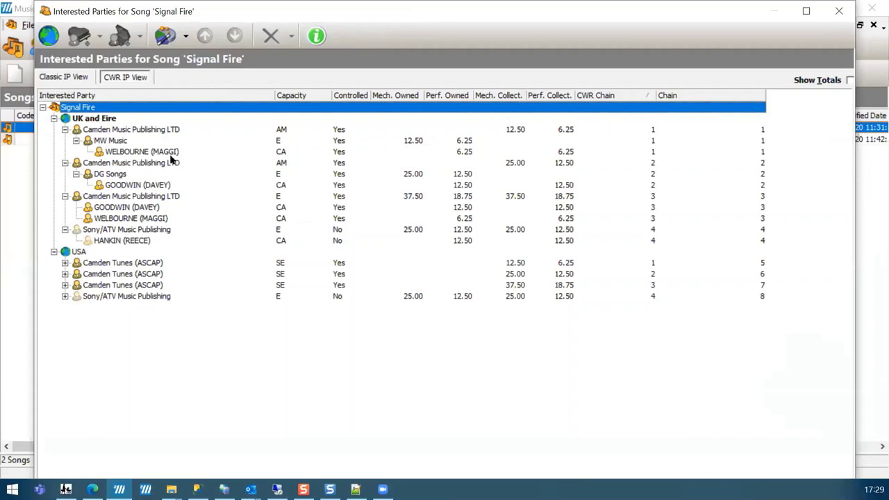
left_click(89, 254)
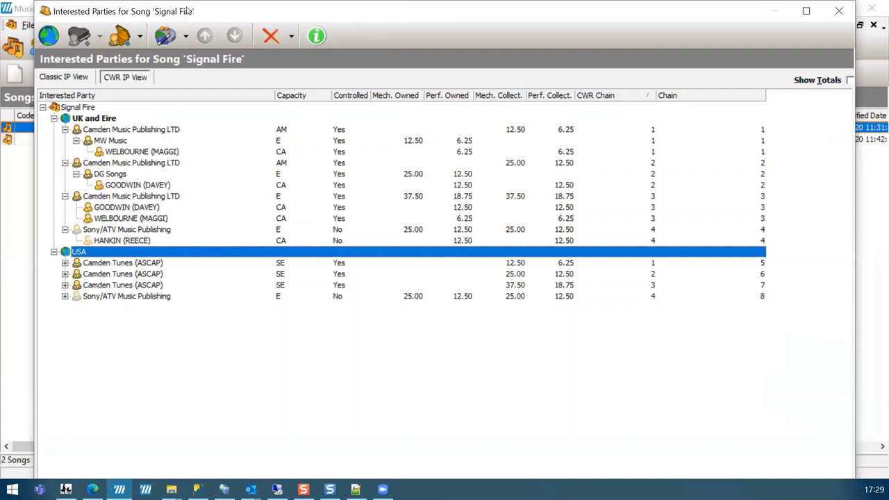
Close the "Signal Fire" interested parties, review the US and Canada CWR chains of the song "Signal Star", and close them
left_click_drag(186, 11, 182, 11)
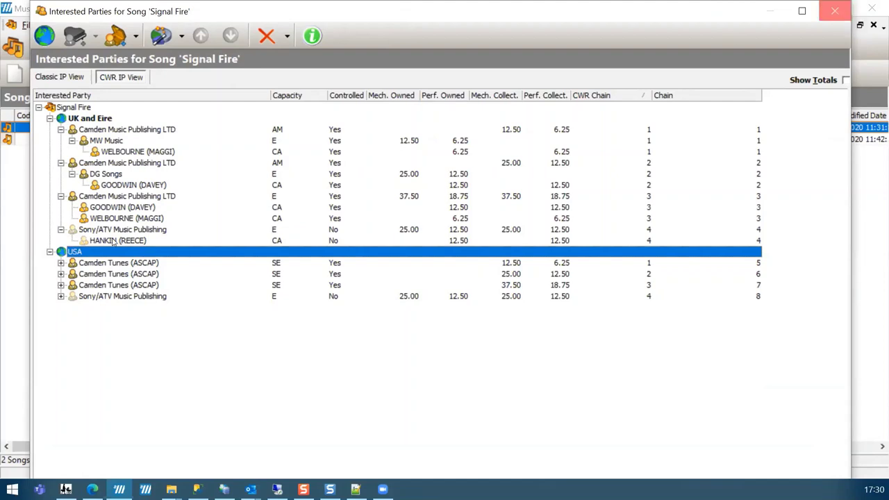
left_click(835, 14)
left_click(166, 140)
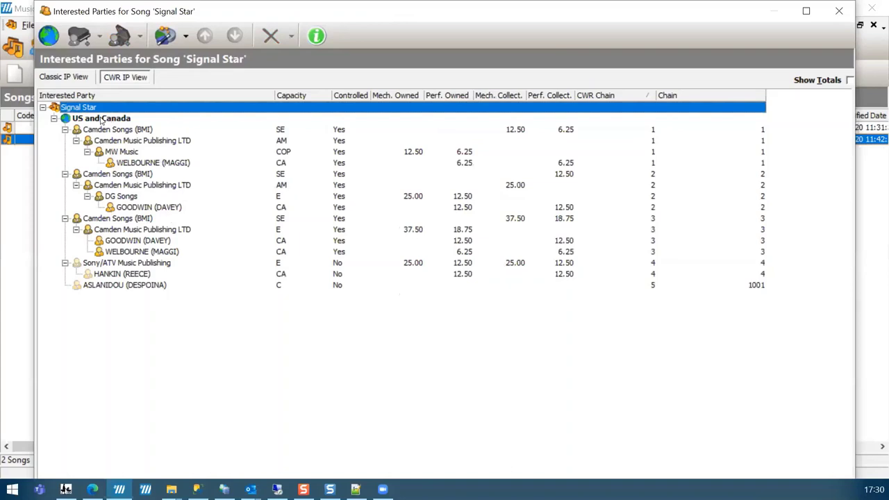
left_click(839, 12)
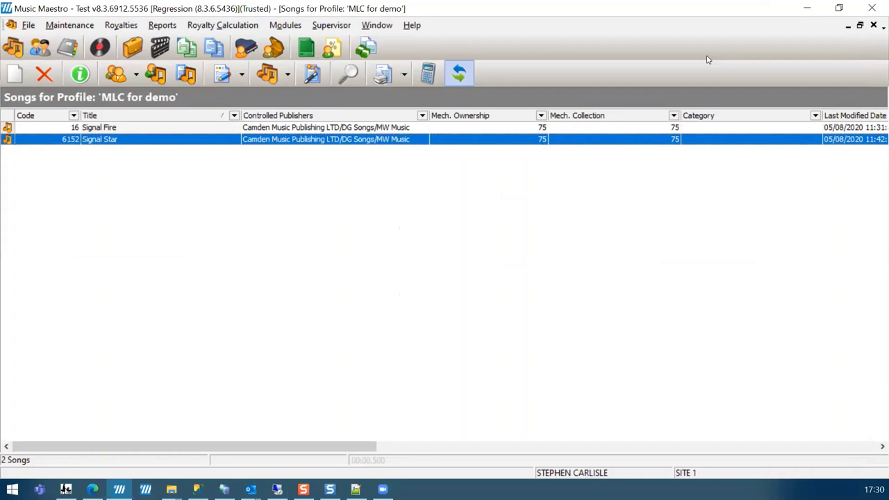
Inspect the ISWC and the recordings in the properties of the song "Signal Fire", and close the properties
left_click(148, 129)
left_click(80, 73)
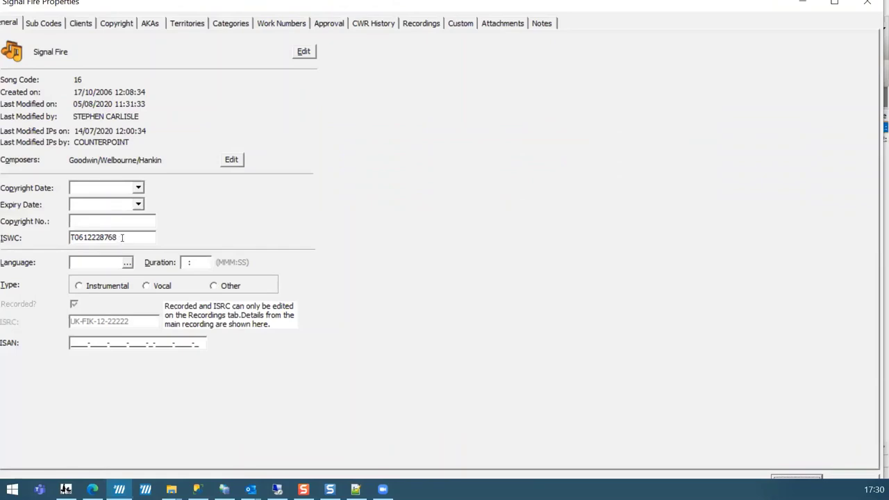
left_click_drag(121, 237, 58, 237)
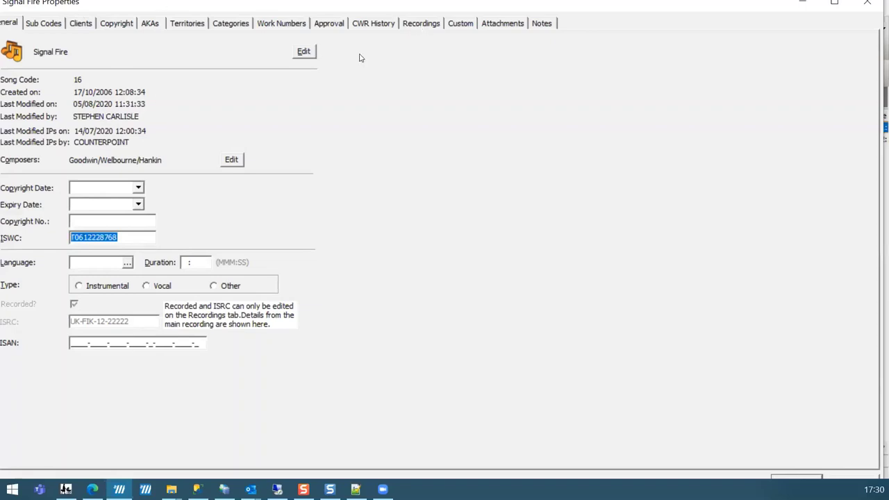
left_click(420, 23)
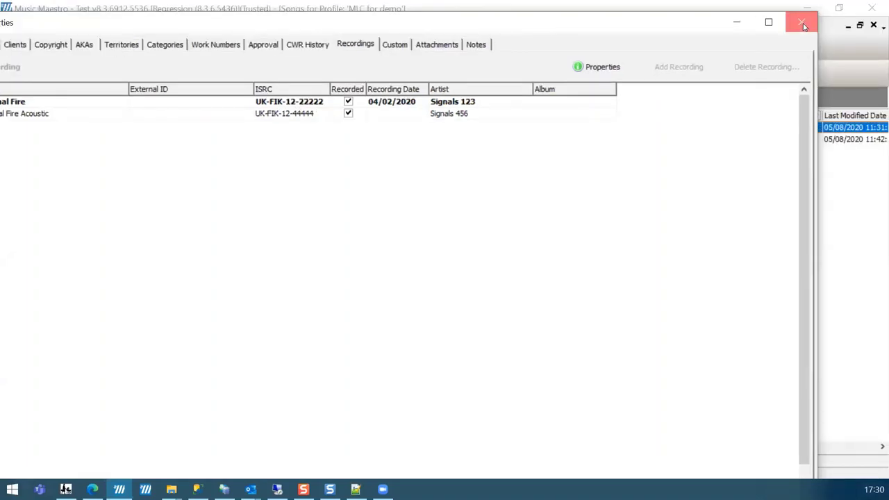
left_click(803, 26)
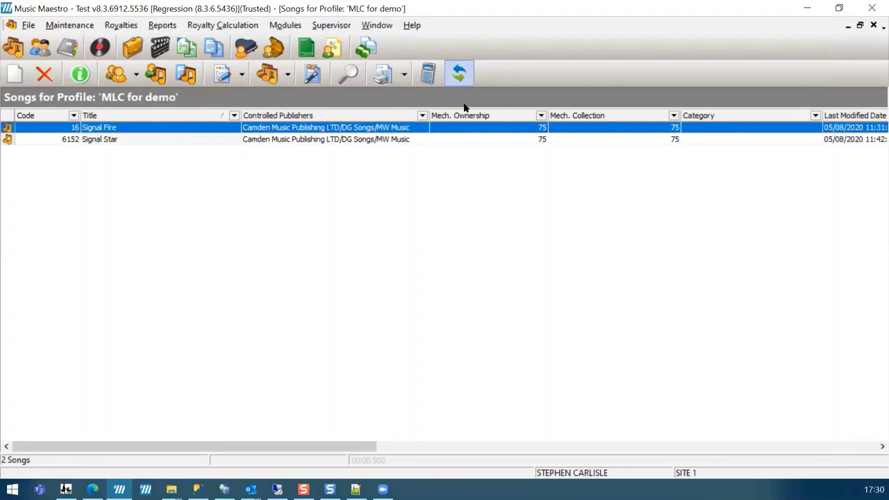
Open the custom report exports and start the "The Mechanical Licensing Collective JSON catalog export" script
left_click(161, 26)
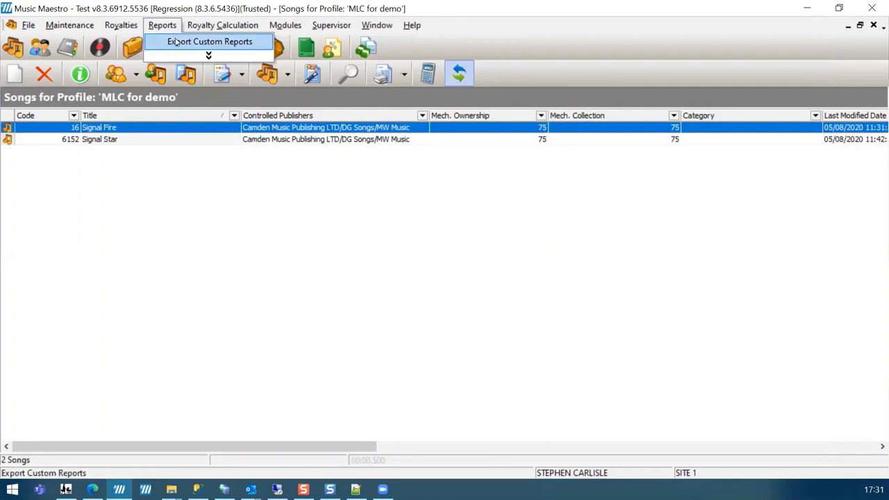
left_click(176, 42)
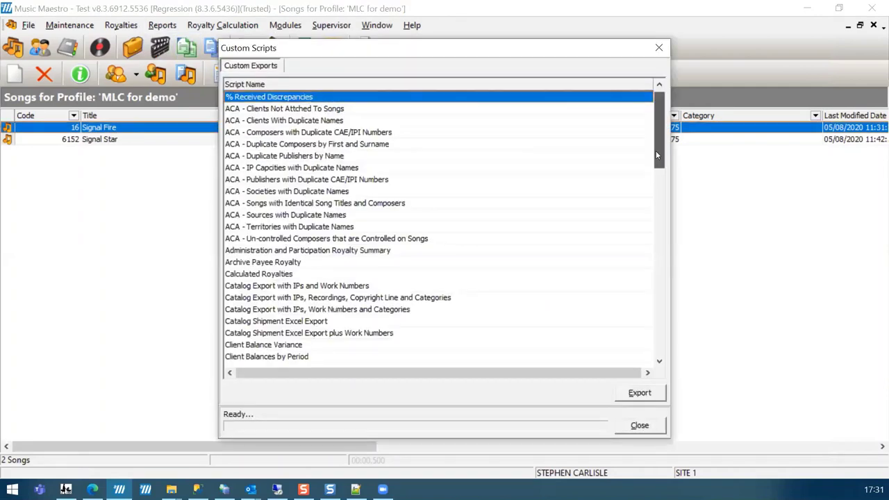
key("End")
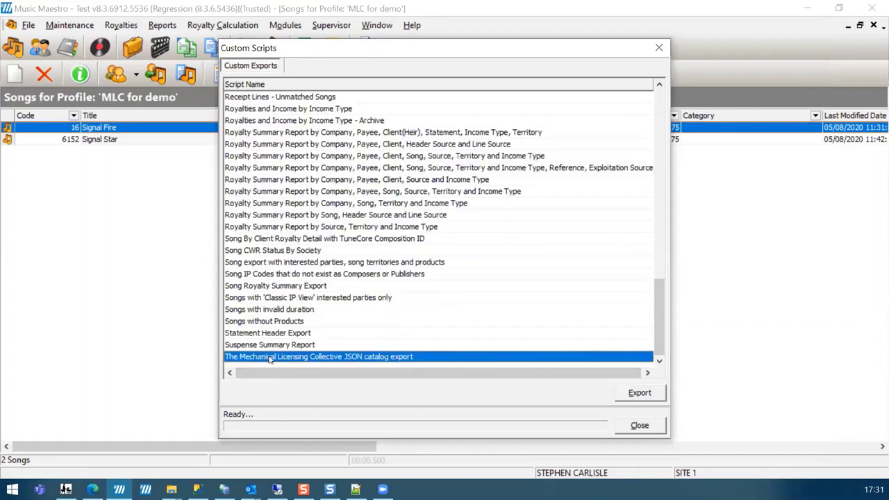
double_click(270, 357)
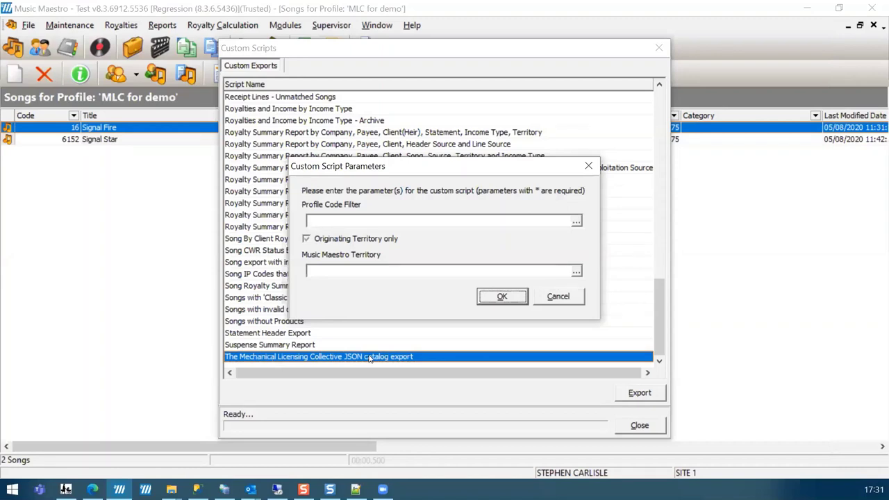
Set the export's Profile Code Filter to the "MLC for demo" profile
left_click(353, 219)
type("mlc d")
key("Tab")
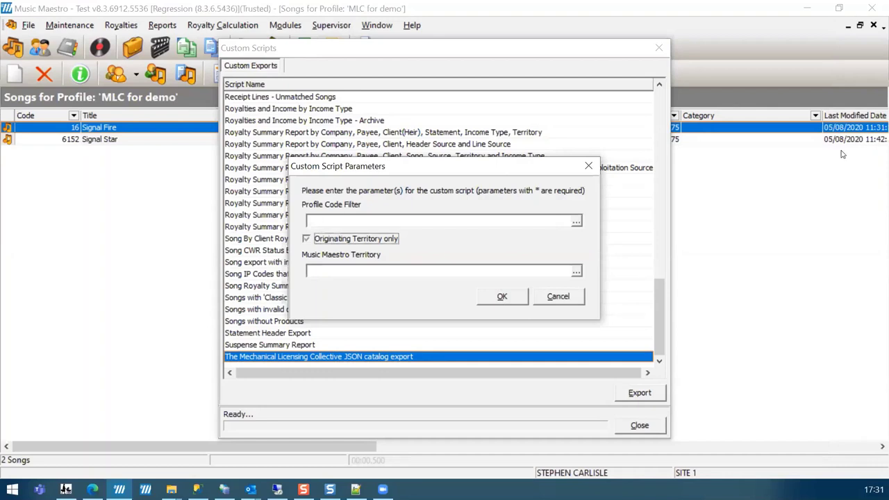
left_click(575, 222)
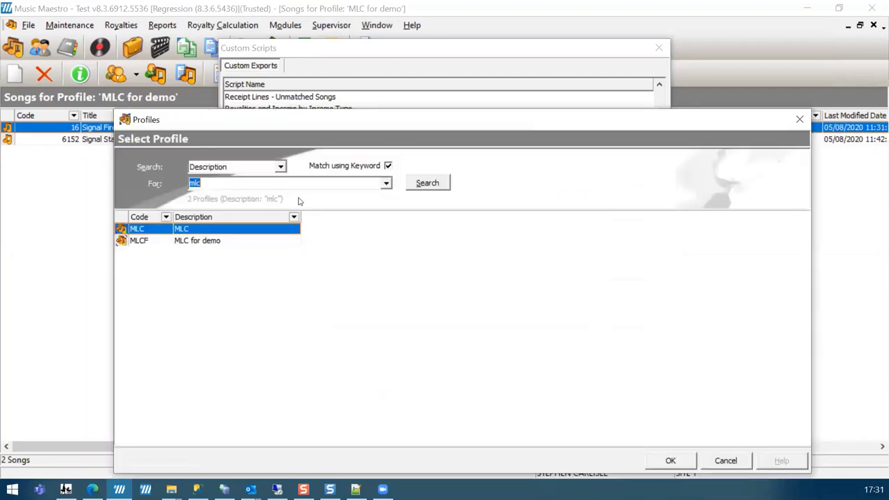
double_click(173, 244)
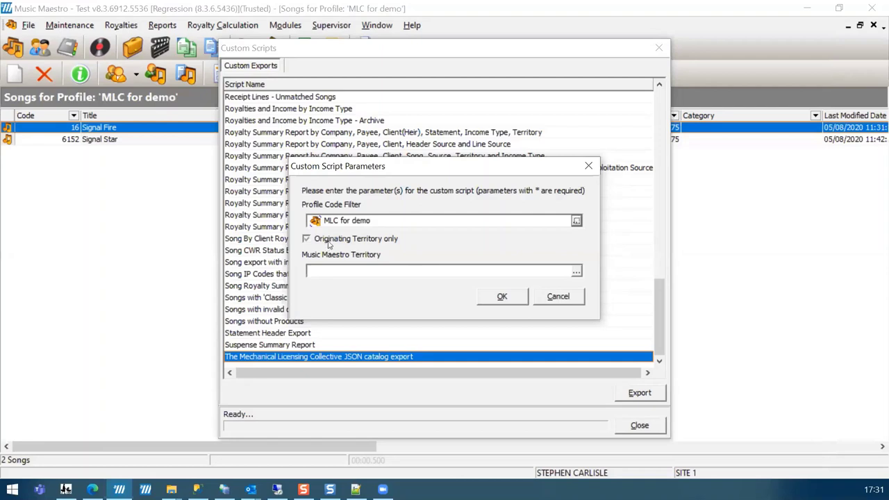
Set the Music Maestro Territory parameter to both "US and Canada" (USCA) and "USA"
left_click(576, 271)
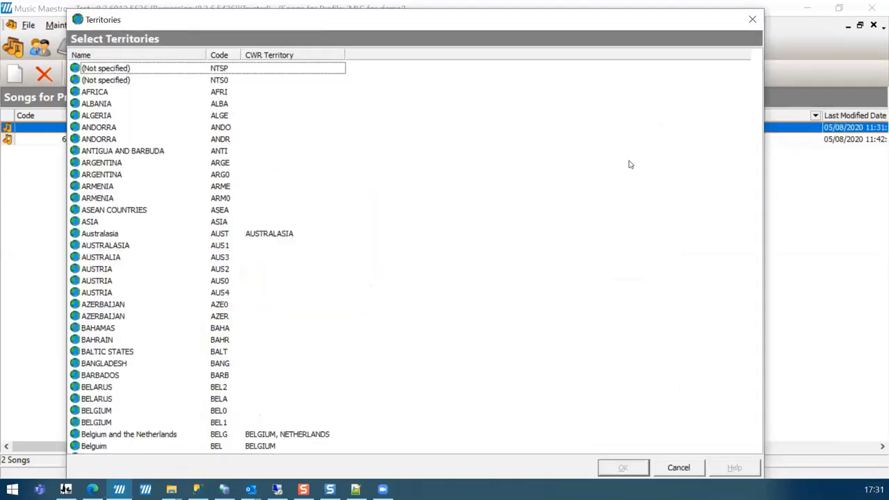
scroll(418, 359, "down", 20)
scroll(368, 344, "down", 20)
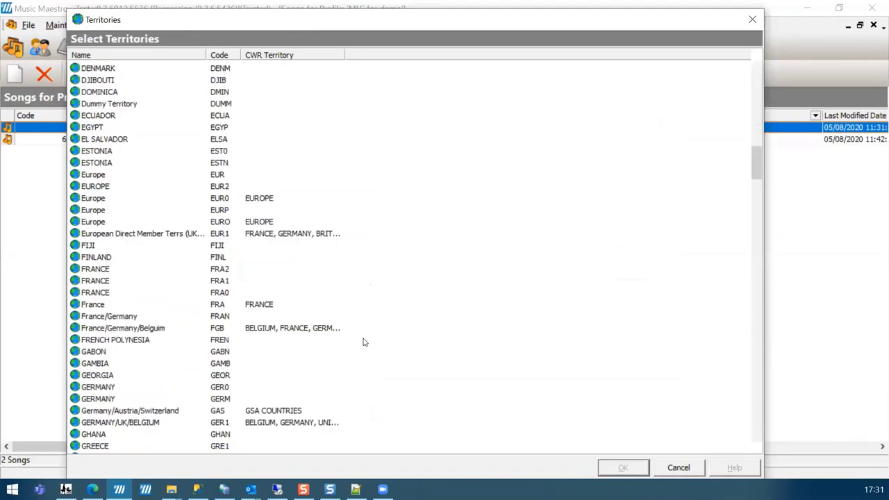
scroll(374, 388, "down", 18)
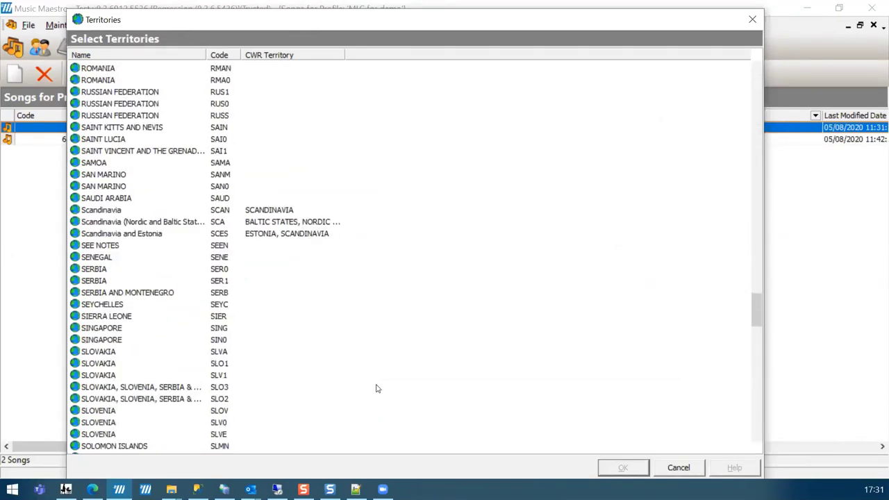
scroll(375, 388, "down", 8)
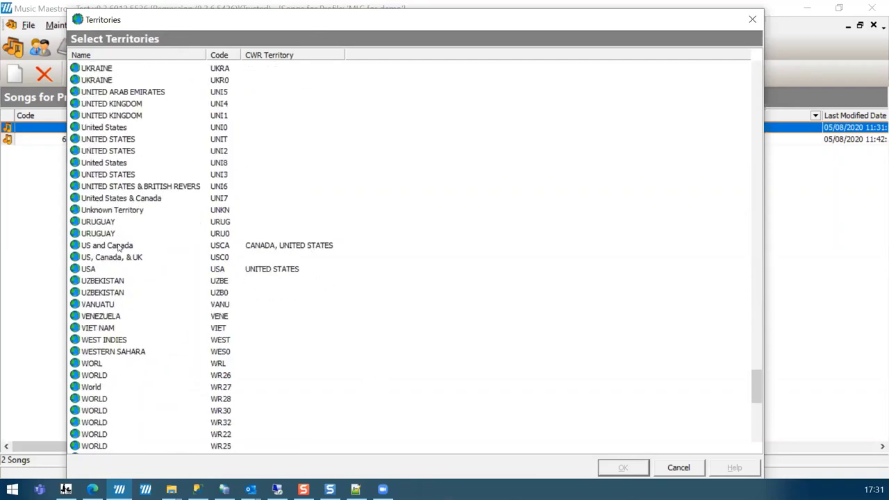
left_click(284, 247)
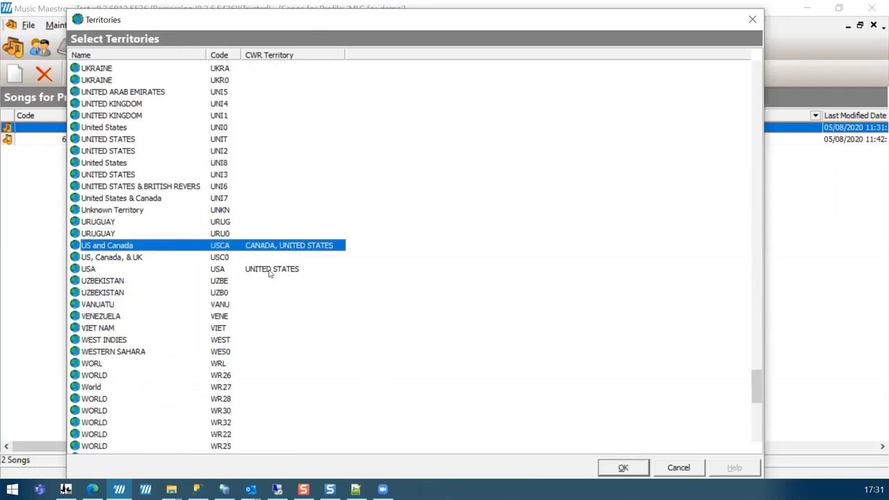
left_click(271, 268, "ctrl")
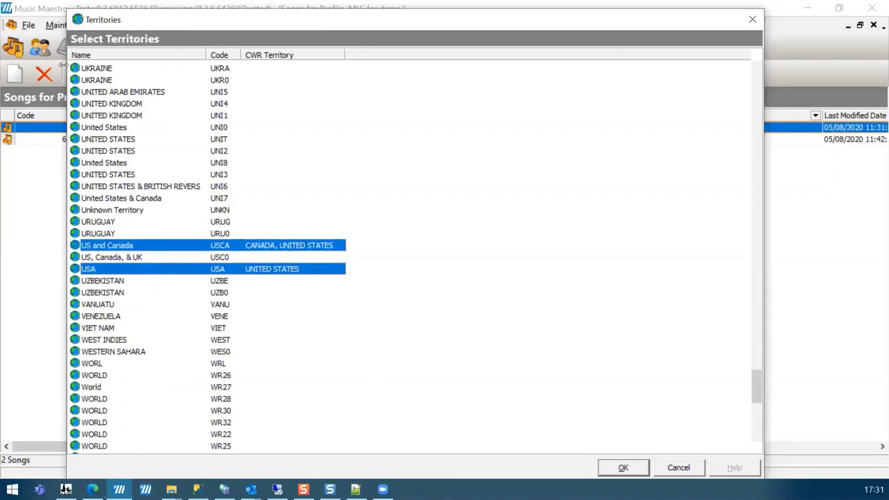
left_click(623, 467)
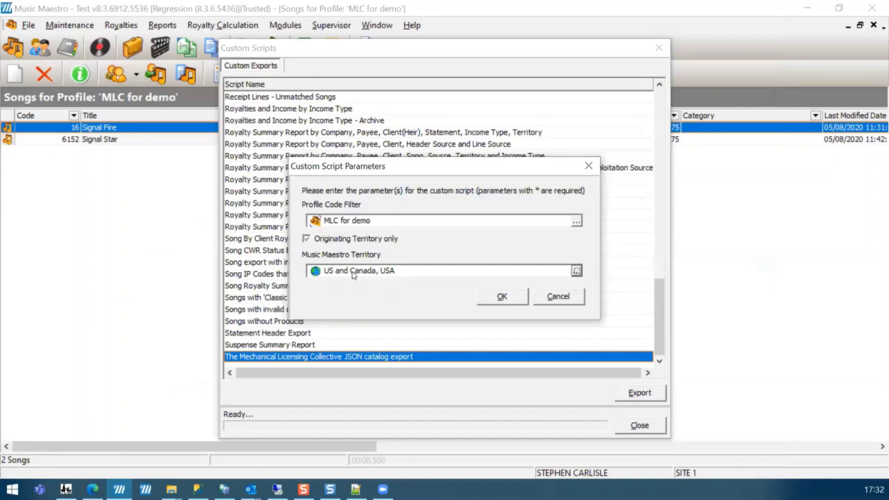
Run the export, save it as a JSON file on the Desktop under the proposed name, and decline opening the report
left_click(501, 298)
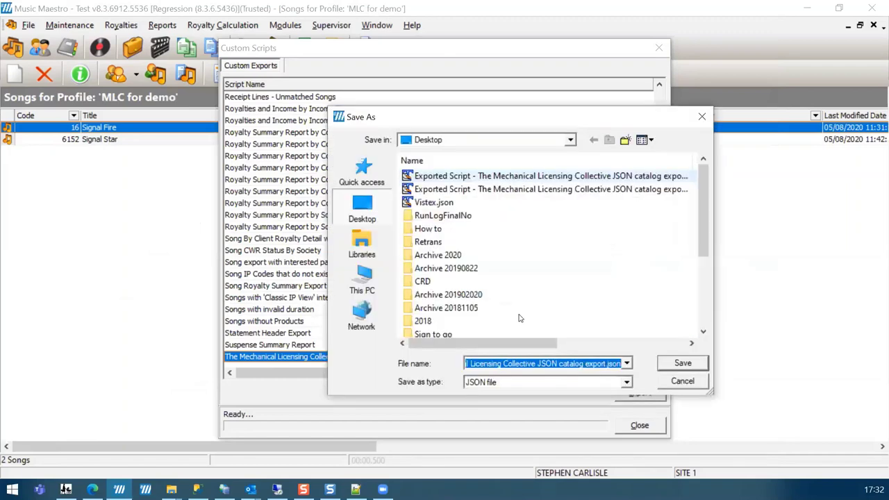
left_click(683, 367)
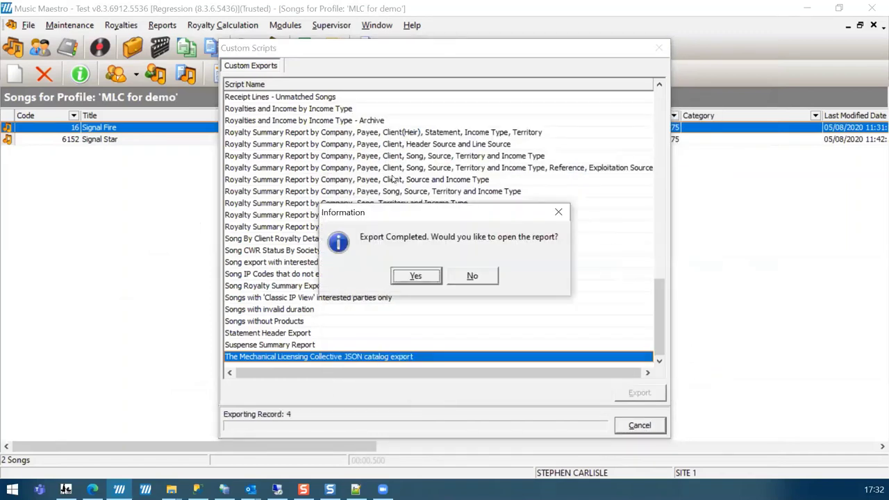
left_click(472, 275)
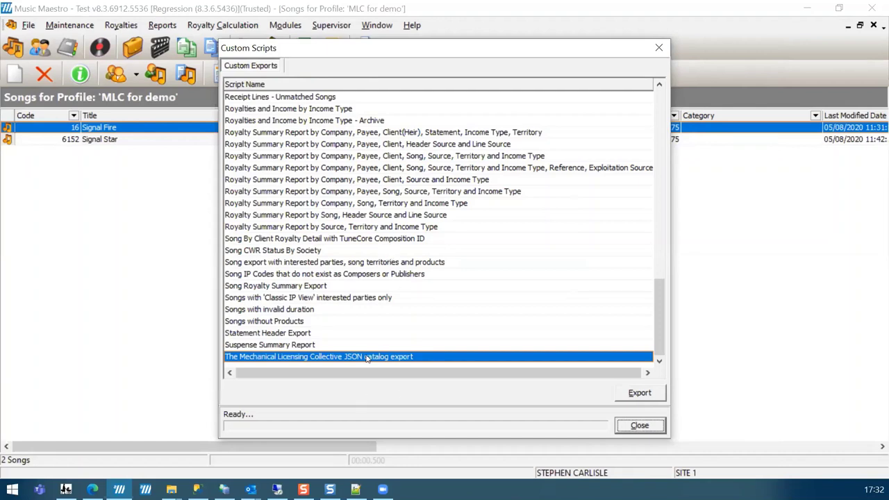
Switch to Notepad++, reload the exported JSON file, and examine the header's sender name and the ISWC of "Signal Fire"
left_click(356, 487)
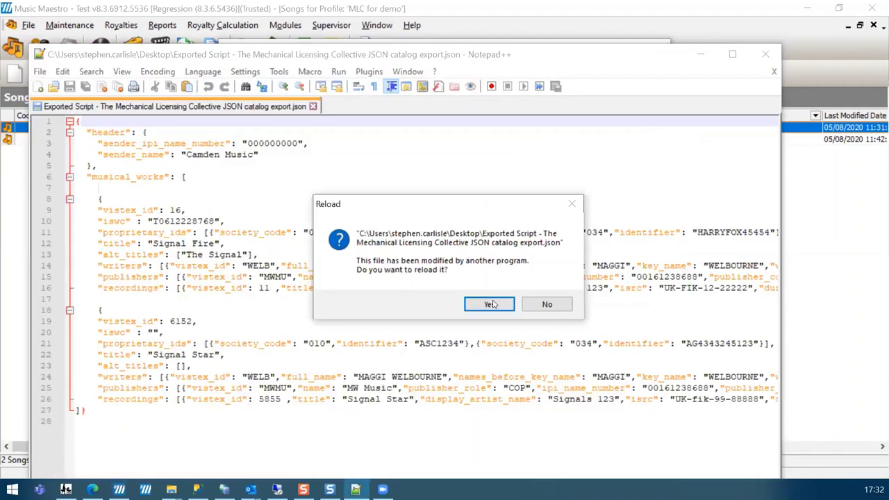
left_click(493, 301)
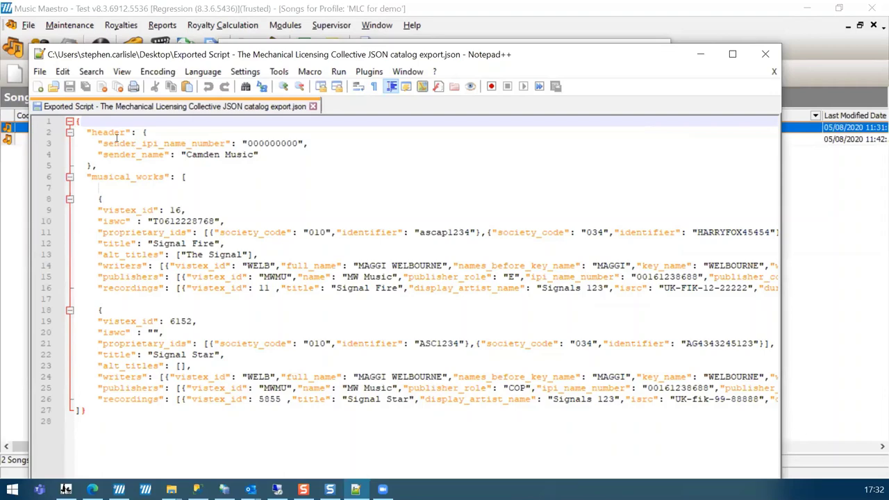
left_click_drag(259, 155, 182, 155)
left_click(186, 155)
key("End")
left_click(134, 156, "shift")
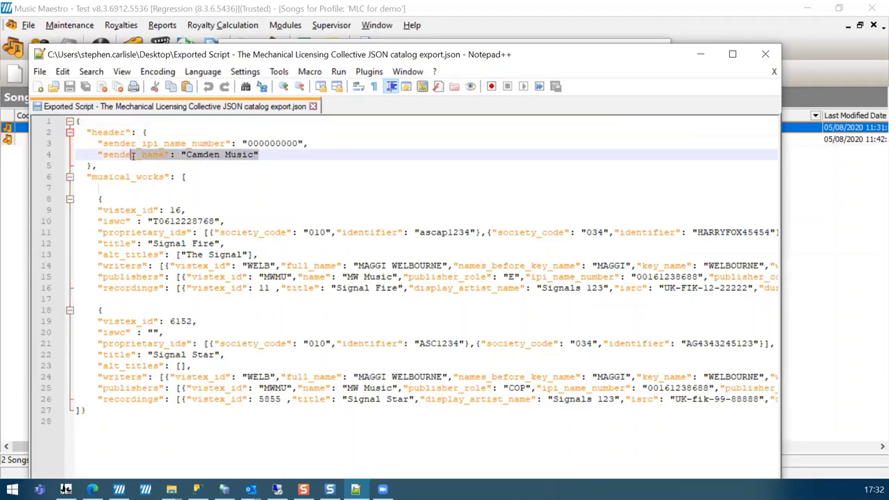
left_click(134, 156)
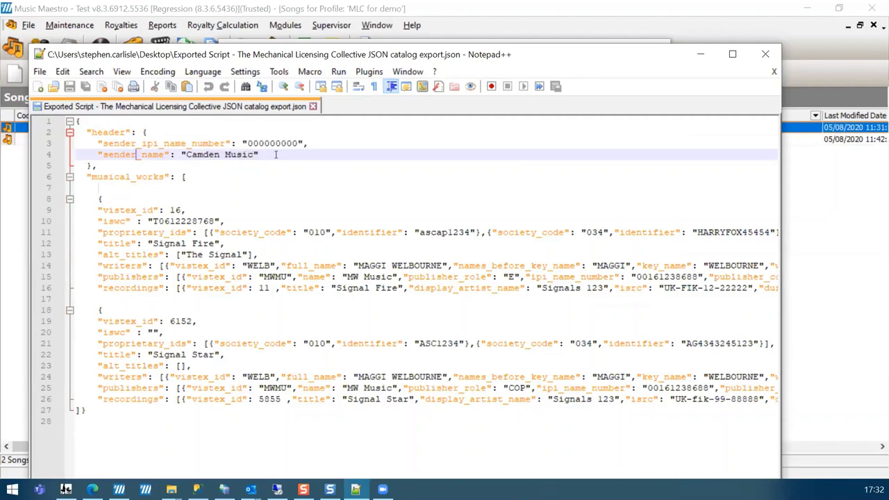
double_click(179, 221)
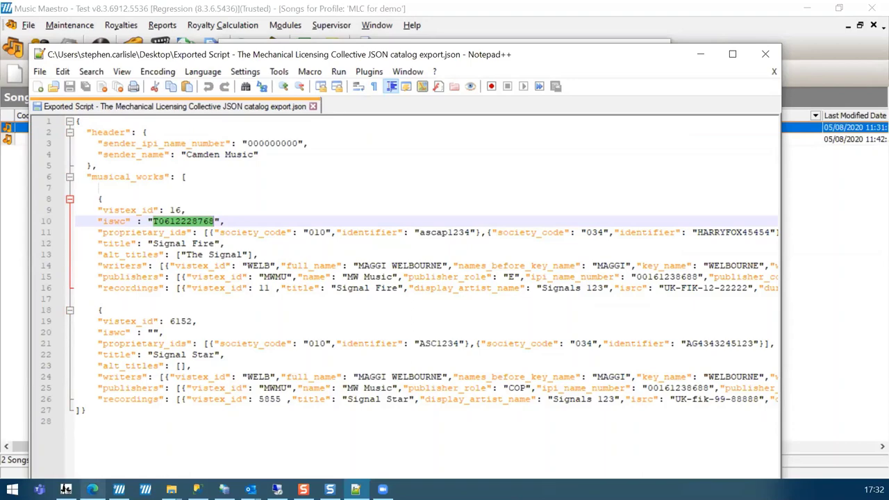
Switch to JSONLint in the browser and examine the formatted JSON's header, proprietary IDs, titles and writers for "Signal Fire"
mouse_move(92, 487)
left_click(99, 454)
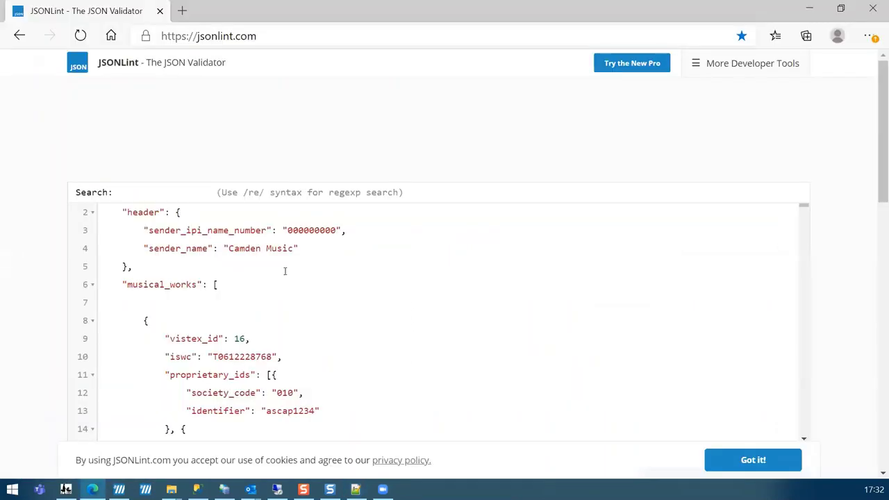
scroll(286, 292, "down", 1)
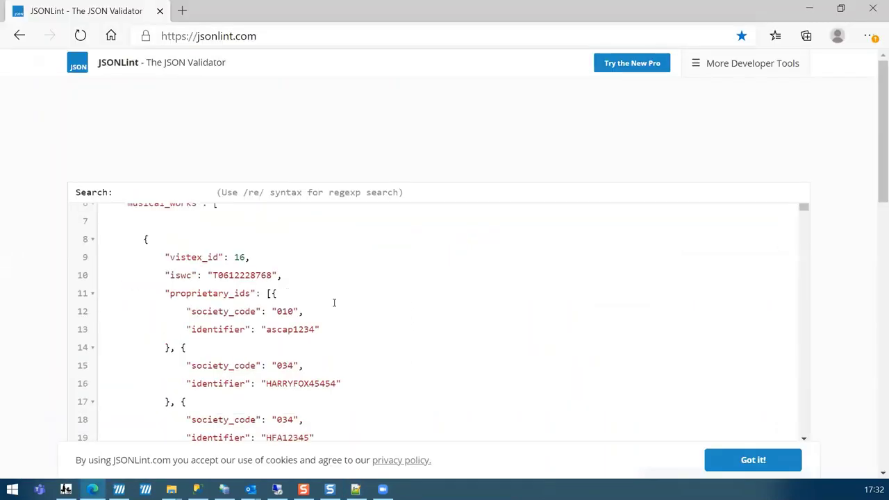
scroll(352, 305, "up", 2)
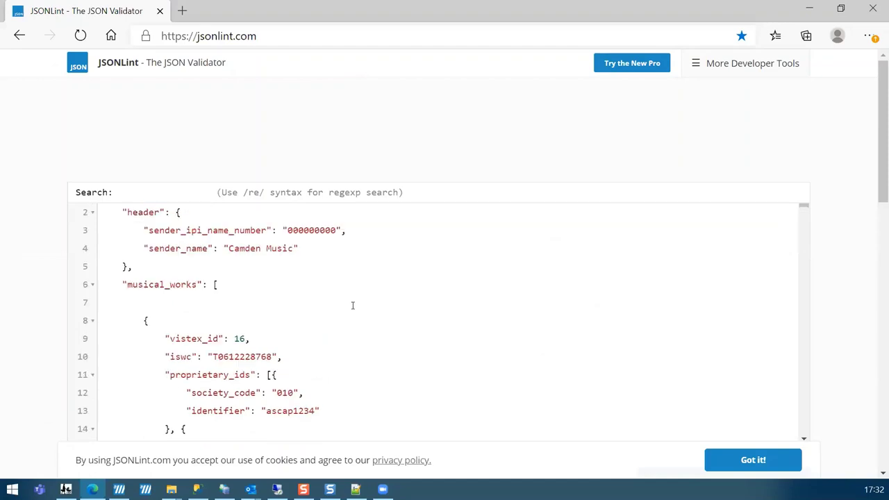
scroll(353, 304, "down", 3)
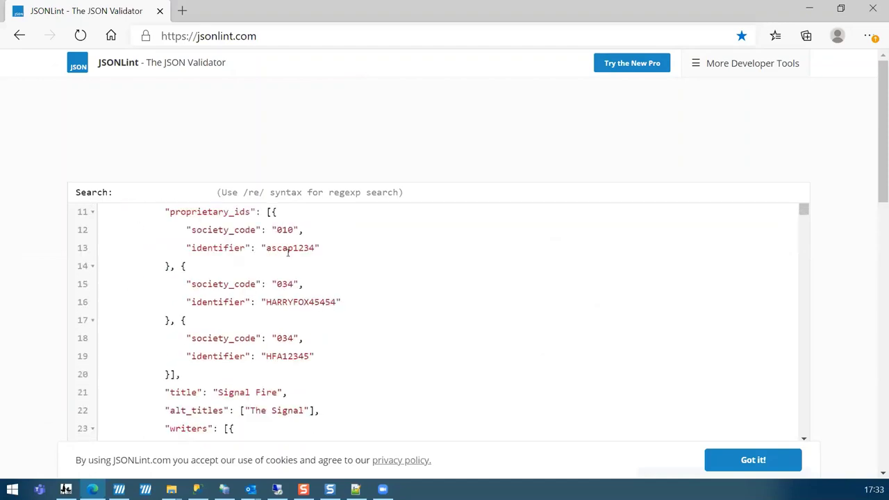
scroll(288, 252, "down", 3)
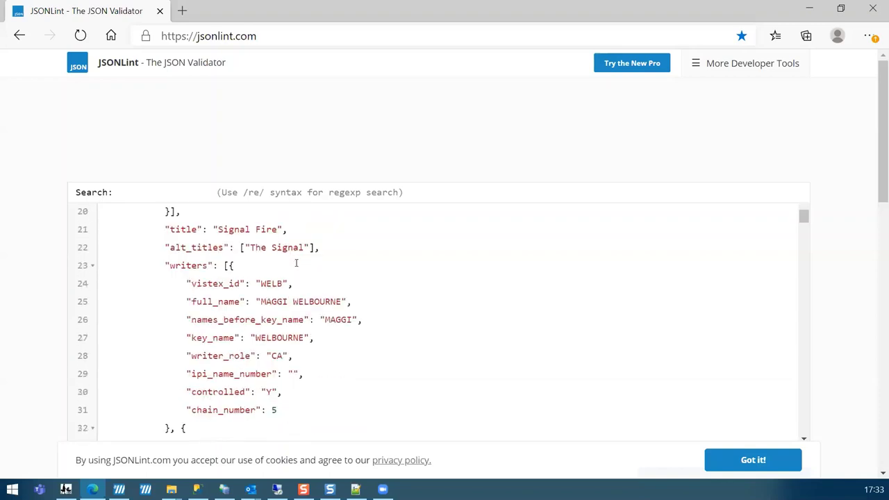
scroll(295, 263, "down", 1)
scroll(308, 281, "down", 5)
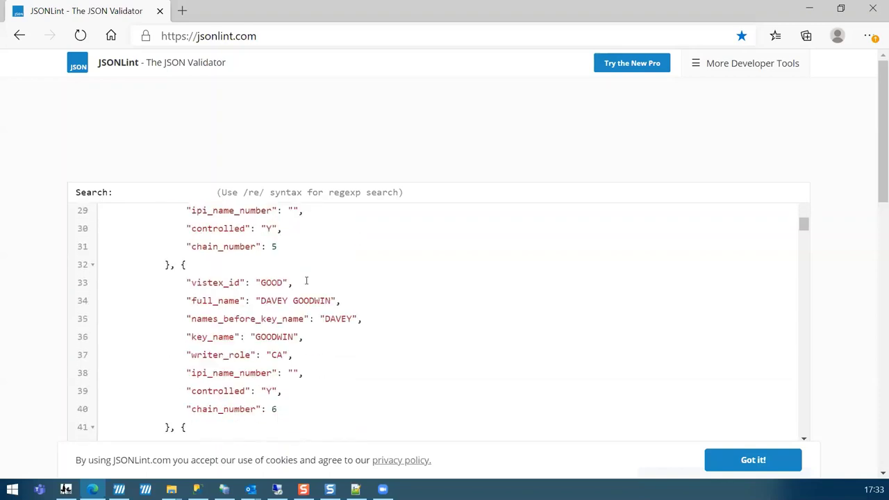
scroll(319, 288, "down", 6)
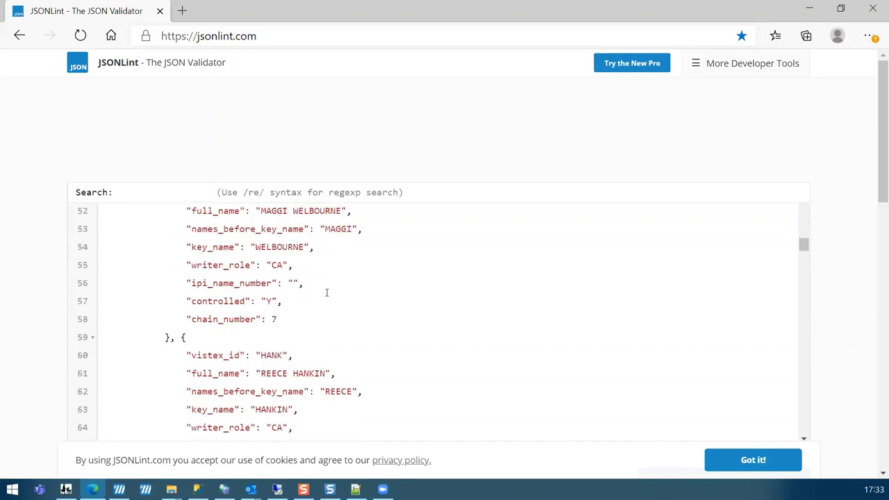
Examine the publishers, their admin publishers and collection shares, and the recordings with their ISRCs for "Signal Fire"
scroll(327, 293, "down", 4)
scroll(337, 292, "up", 1)
scroll(340, 292, "down", 3)
scroll(344, 292, "down", 4)
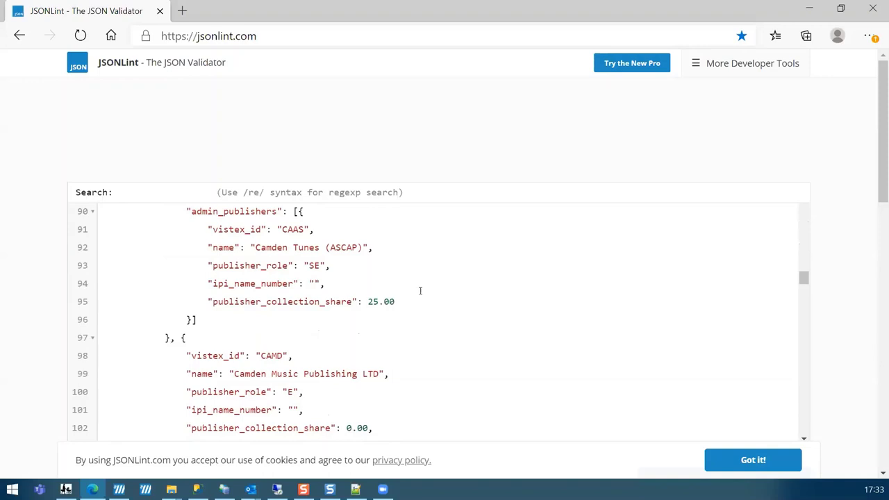
scroll(419, 302, "down", 1)
scroll(420, 302, "down", 9)
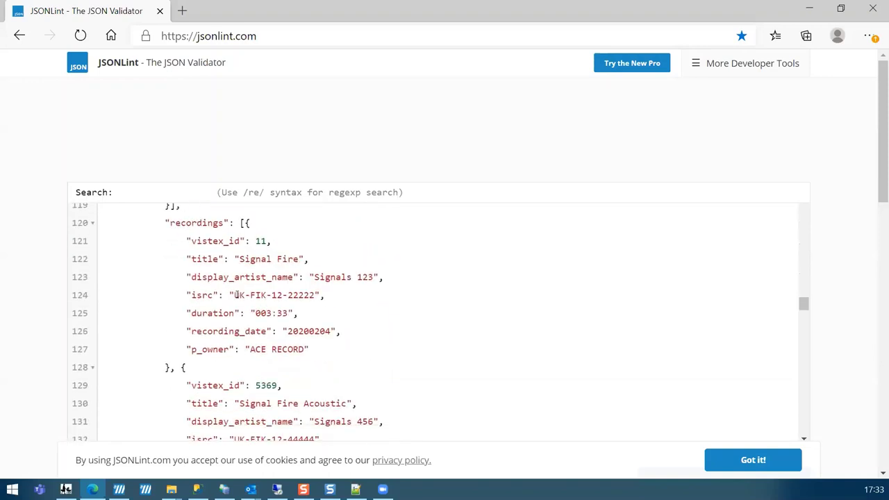
scroll(236, 295, "down", 4)
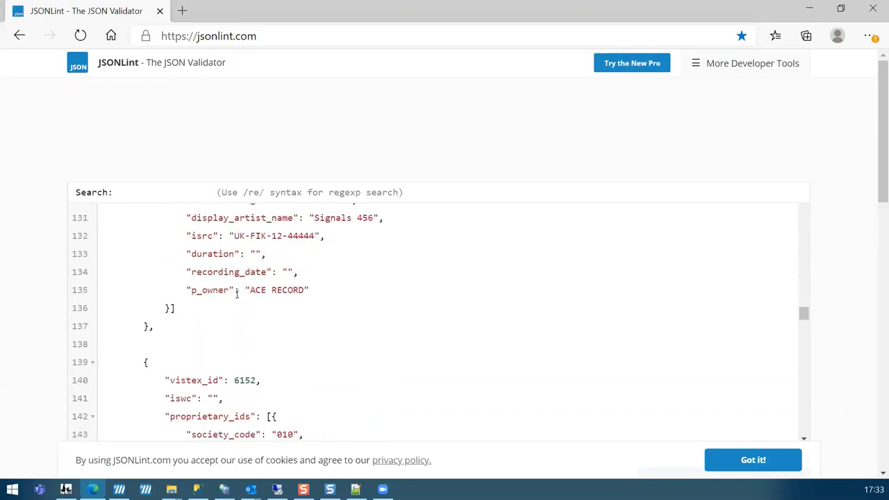
scroll(236, 294, "up", 2)
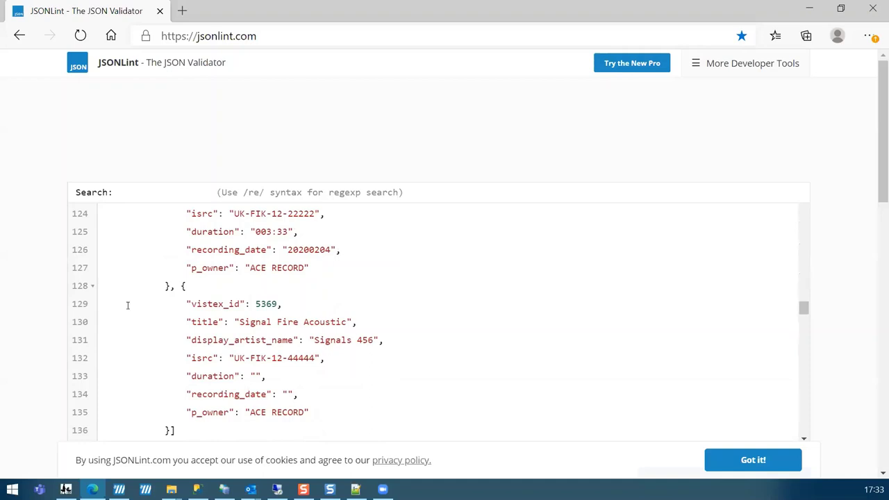
Look at the custom exports list in Music Maestro, and return to JSONLint to review the "Signal Fire" publishers section
mouse_move(119, 489)
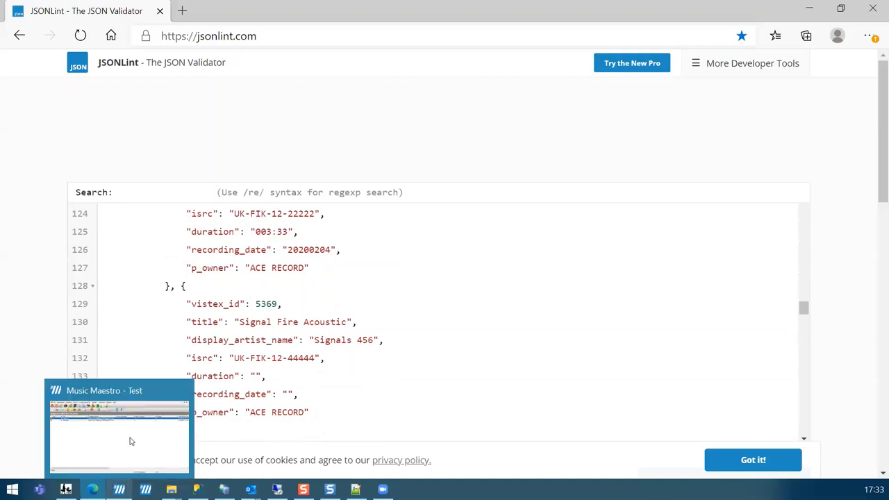
left_click(129, 440)
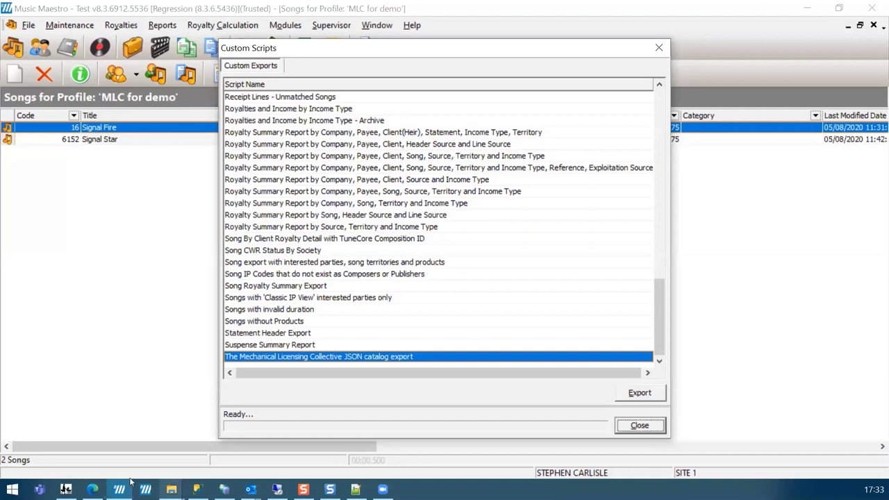
left_click(92, 489)
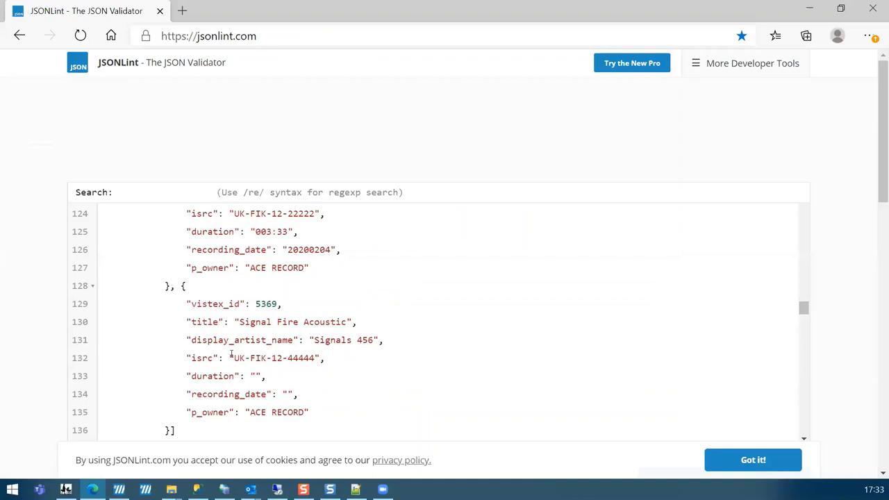
scroll(231, 354, "up", 3)
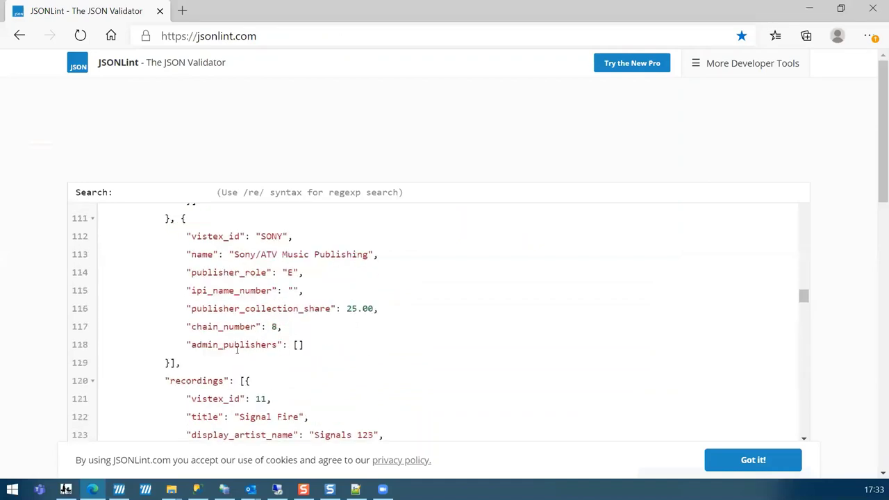
scroll(237, 349, "up", 10)
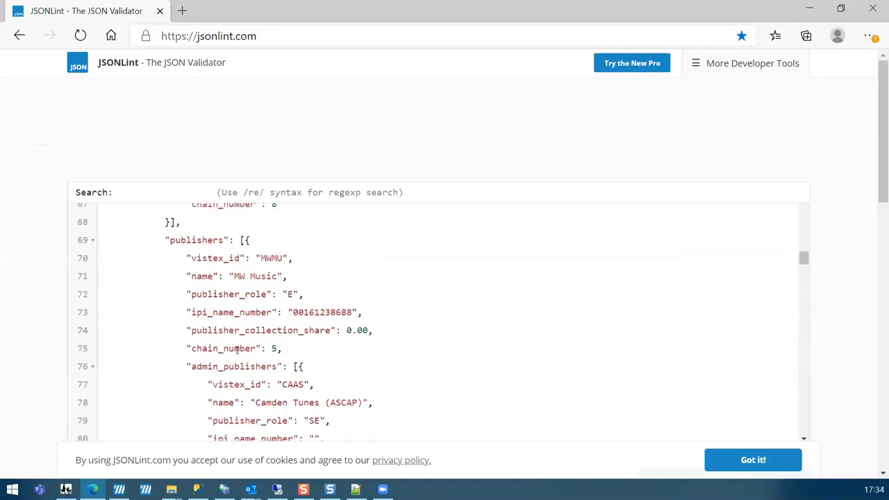